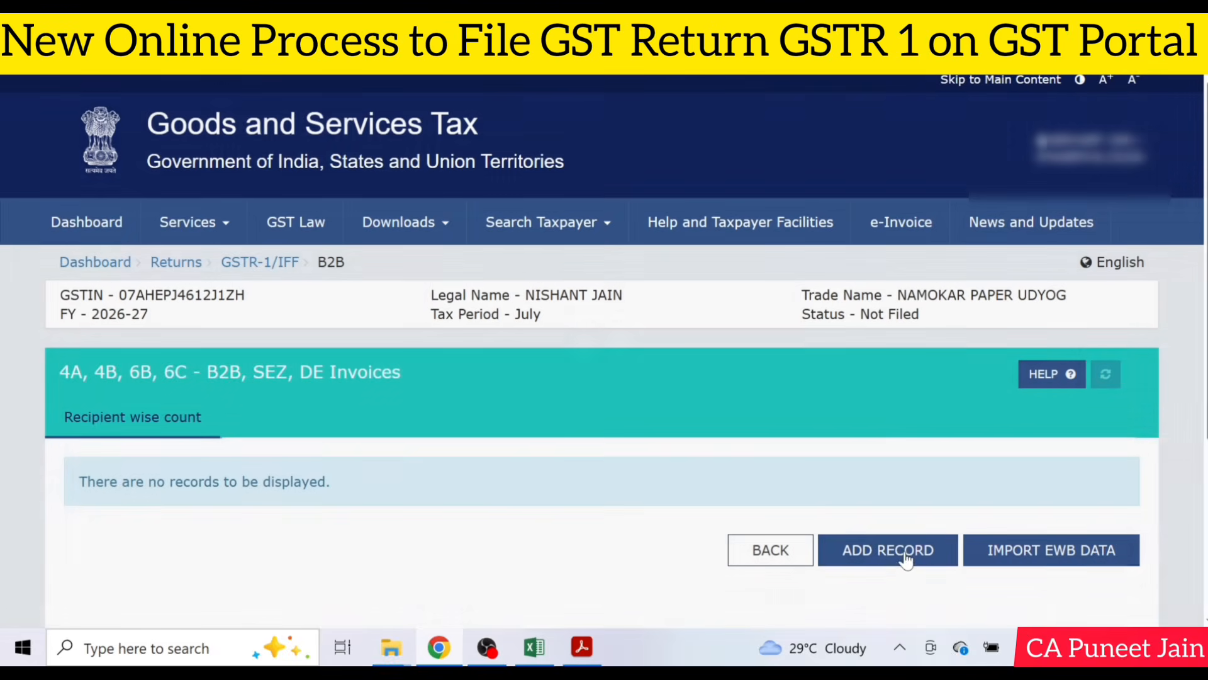
# Step: Add a new record under B2B, SEZ, DE Invoices and enter the recipient's GSTIN
pyautogui.click(906, 552)
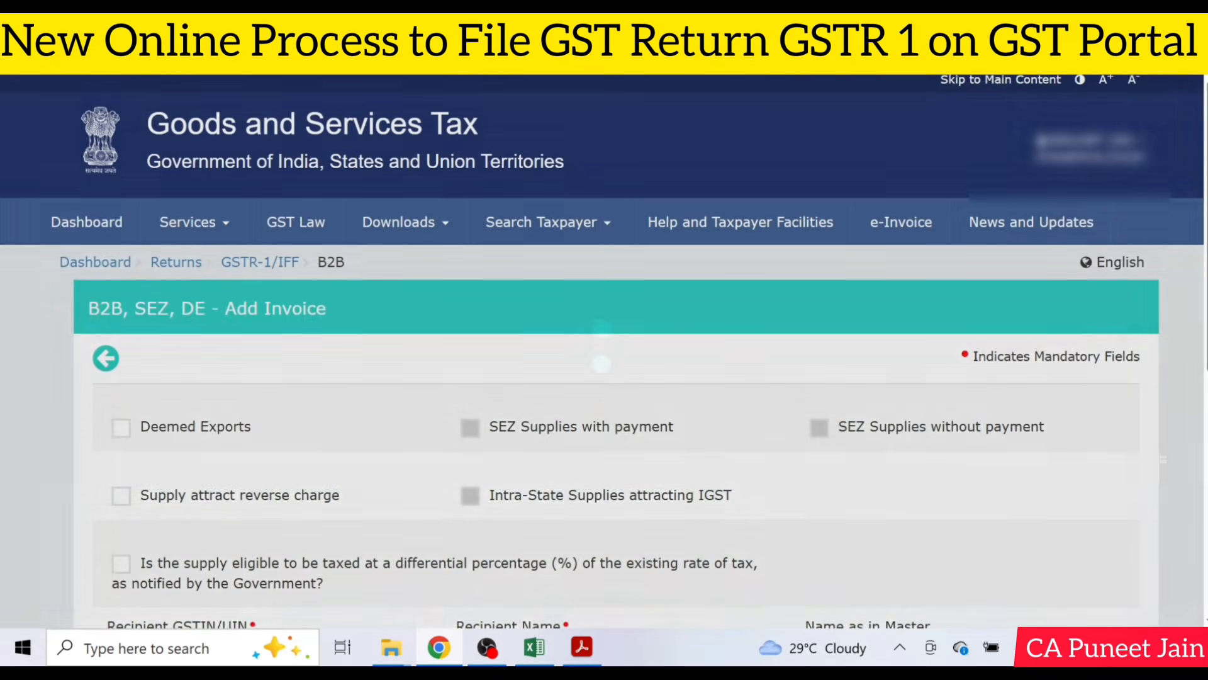
pyautogui.scroll(-1, 883, 532)
pyautogui.scroll(-7, 301, 225)
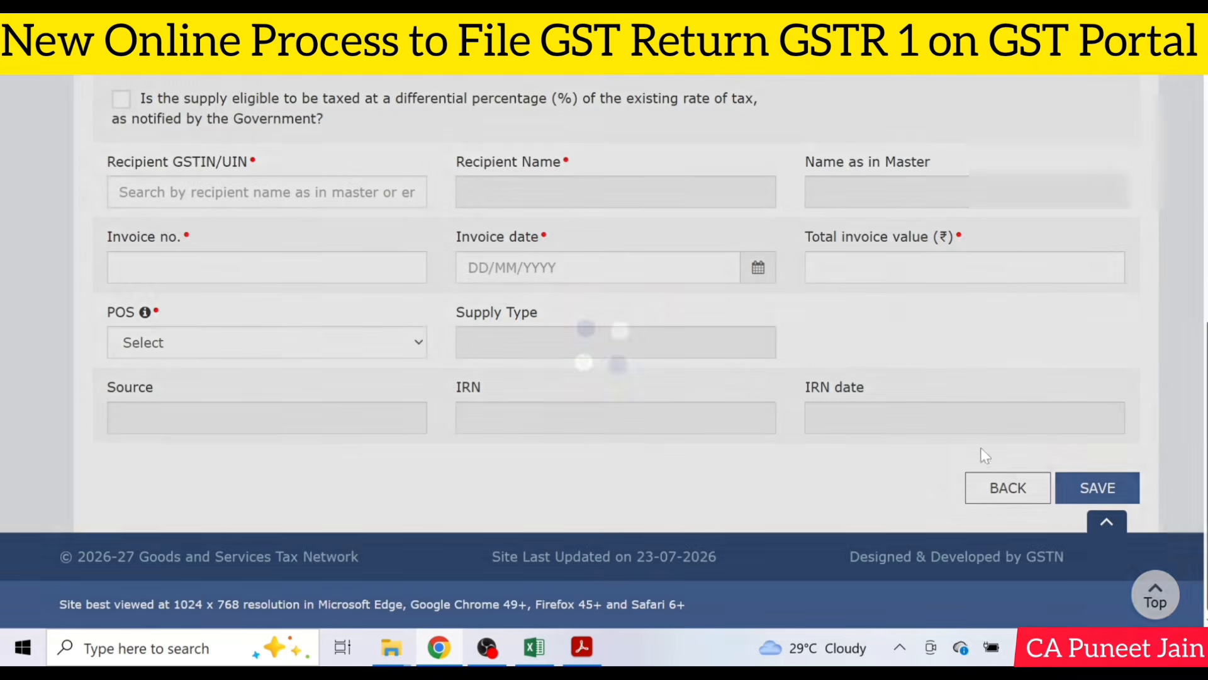
pyautogui.click(287, 200)
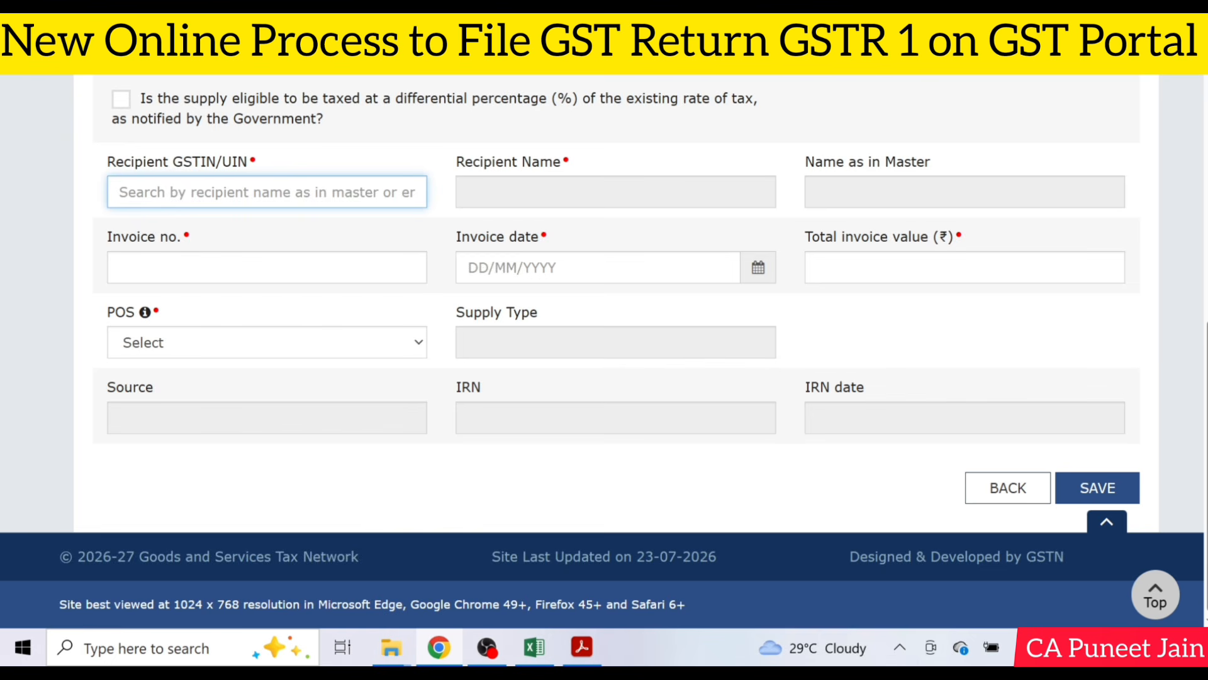
pyautogui.click(266, 268)
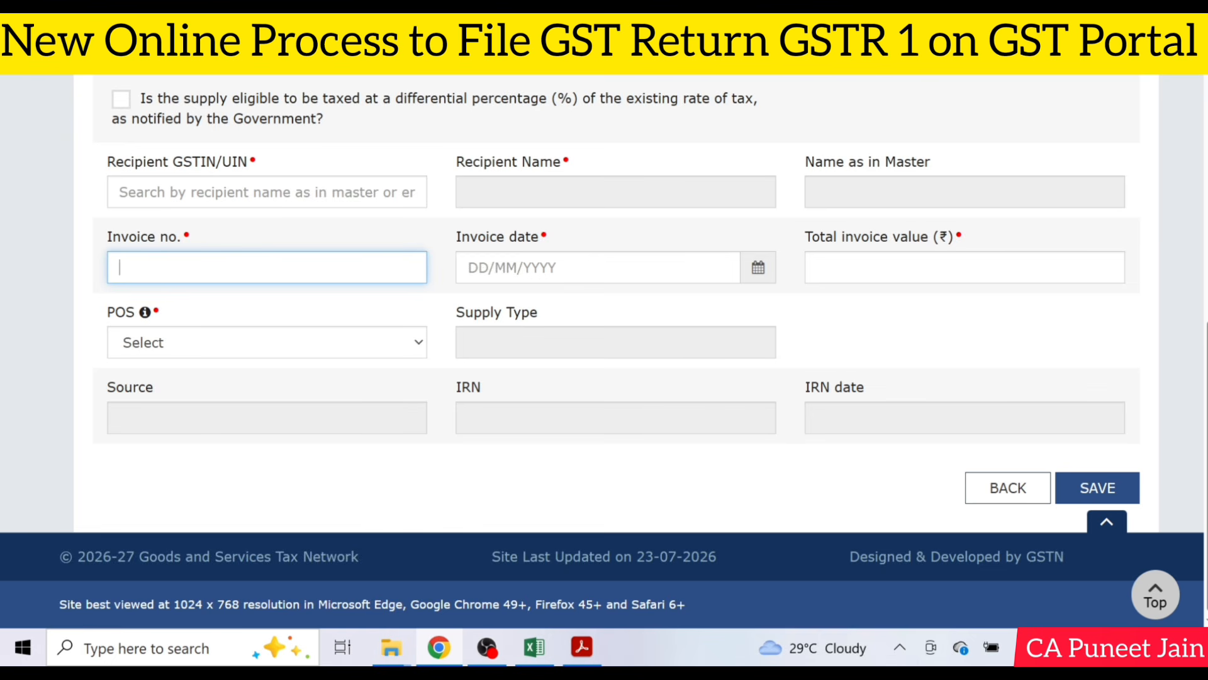
pyautogui.press('Tab')
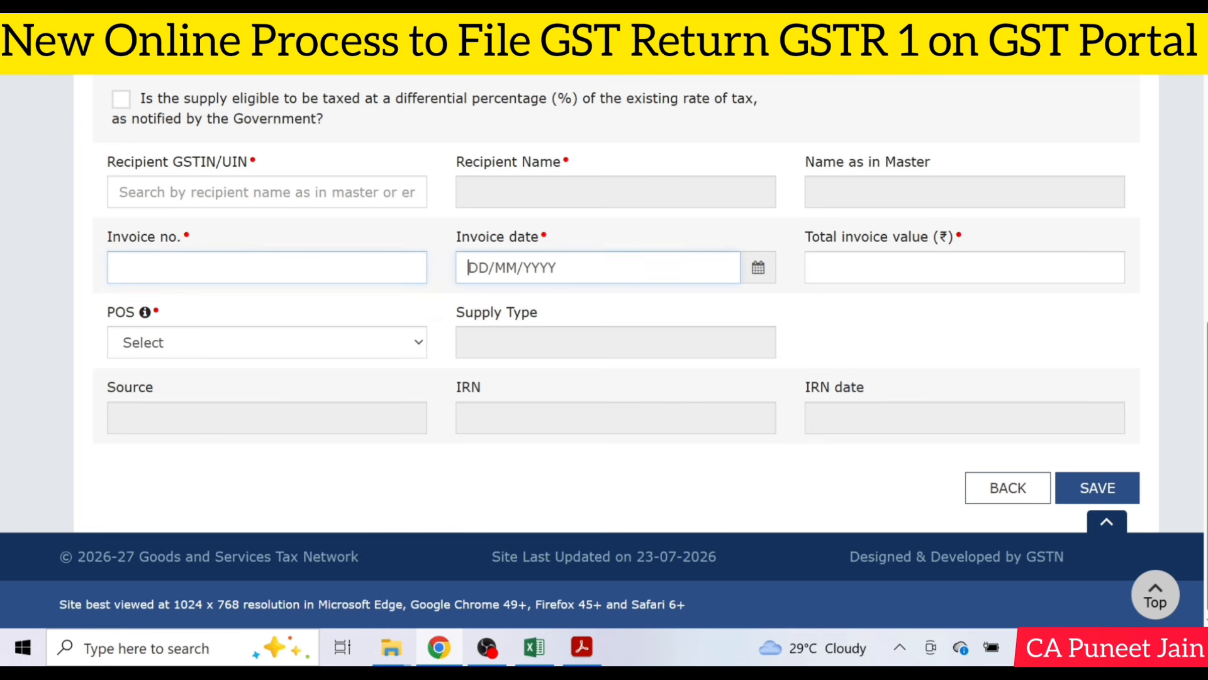
pyautogui.press('Tab')
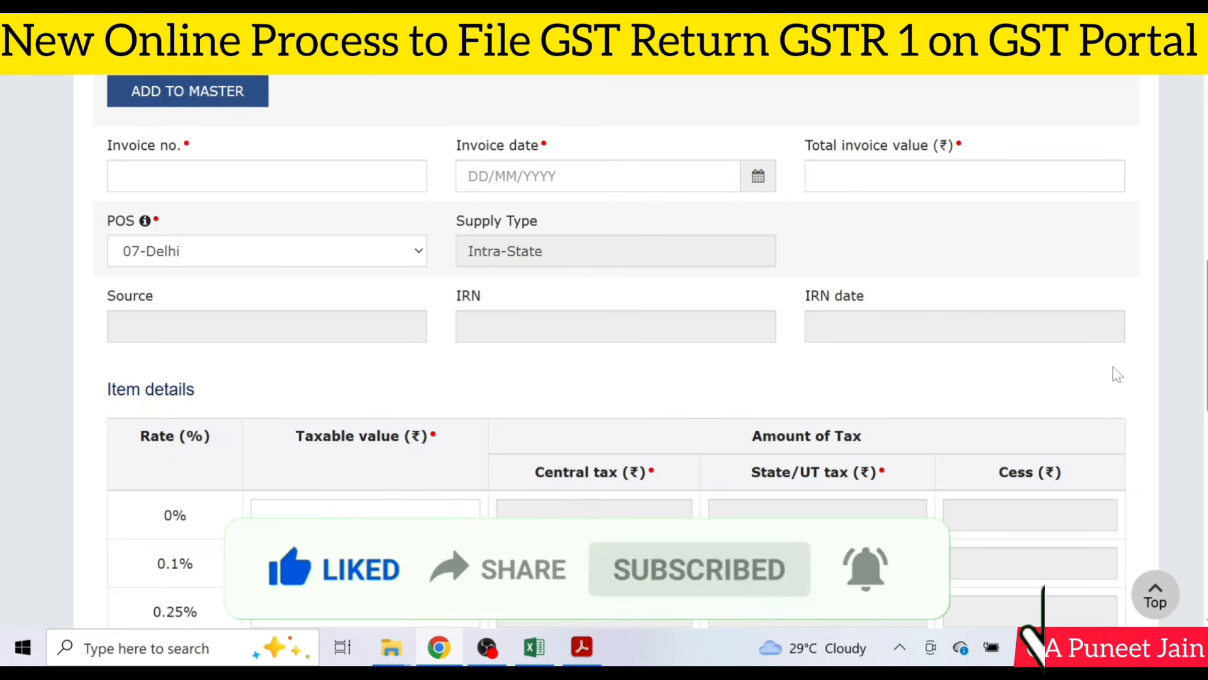
# Step: Fill in the B2B invoice with invoice number 01, date 22/07/2026 and a total invoice value of 118
pyautogui.click(119, 176)
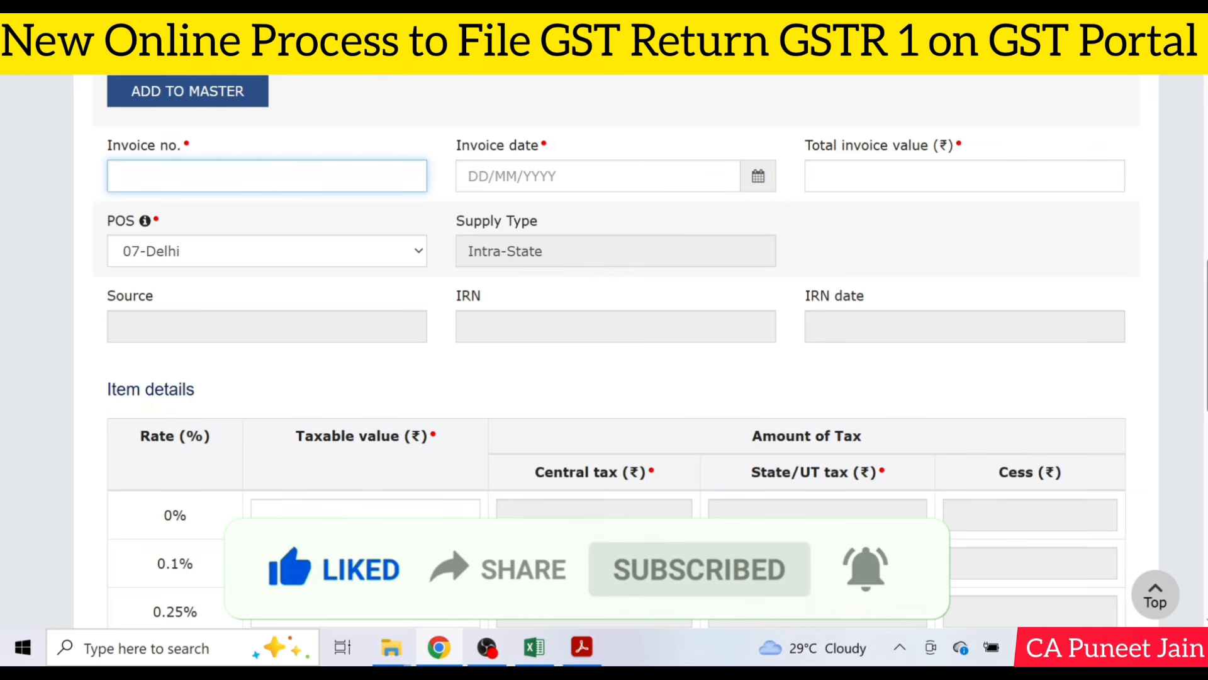
pyautogui.scroll(-8, 766, 204)
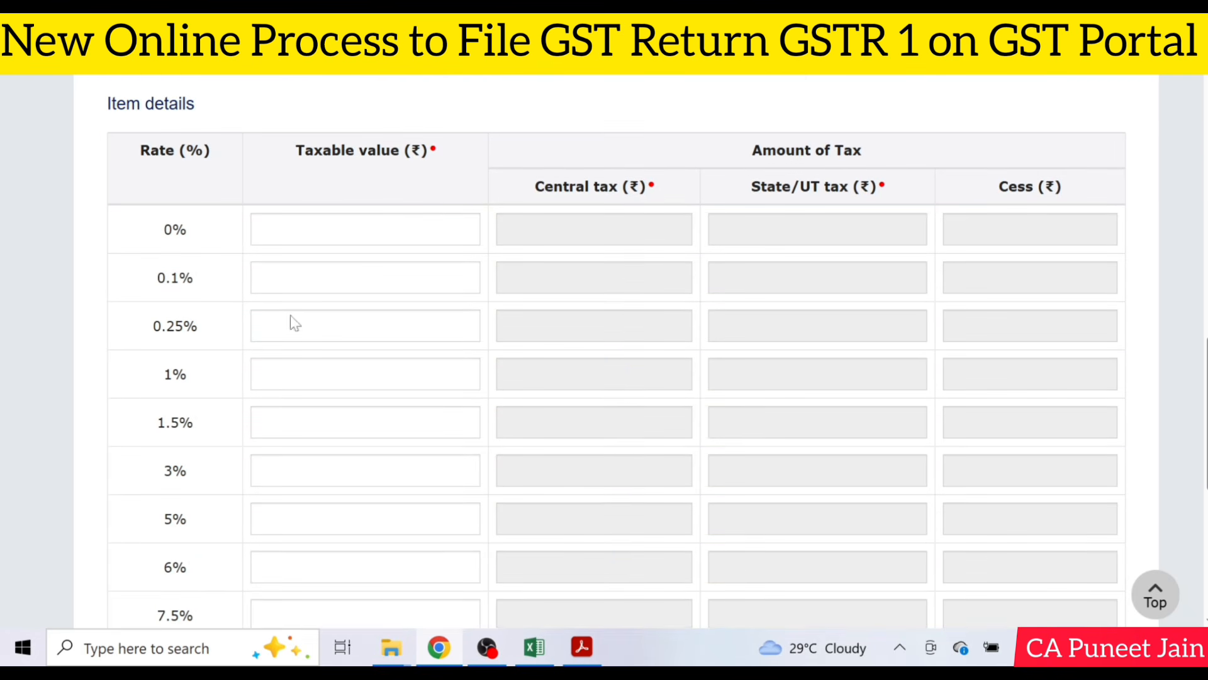
pyautogui.scroll(3, 617, 350)
pyautogui.scroll(3, 617, 350)
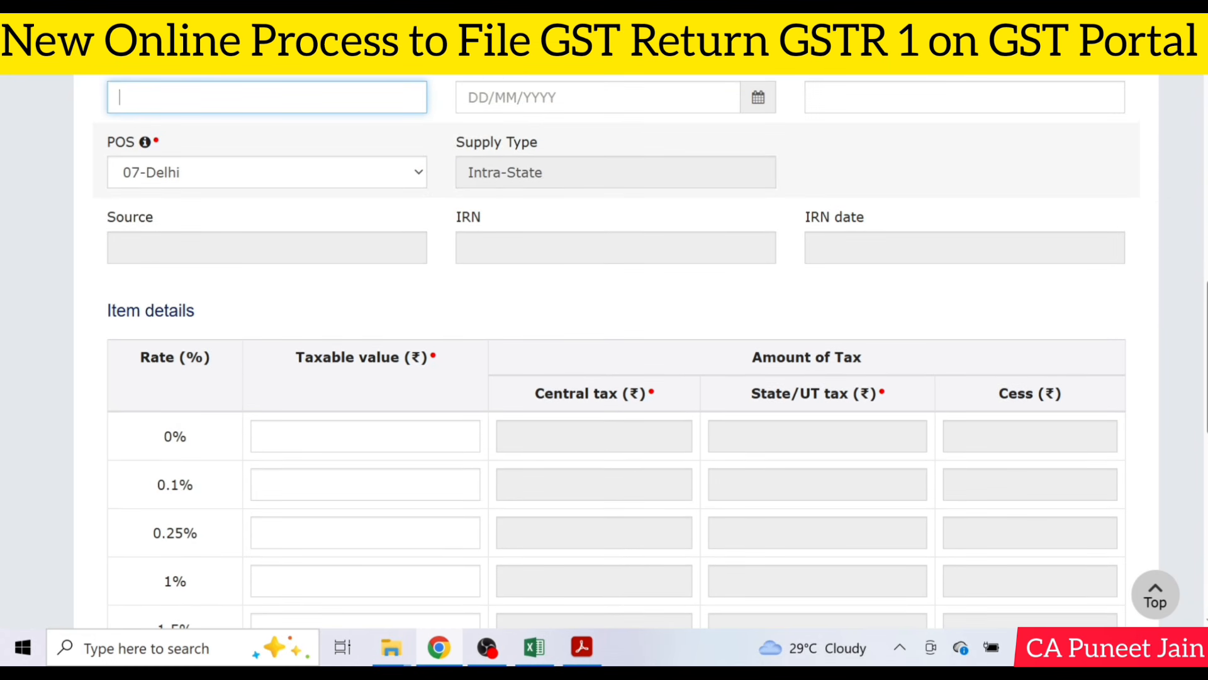
pyautogui.press('Tab')
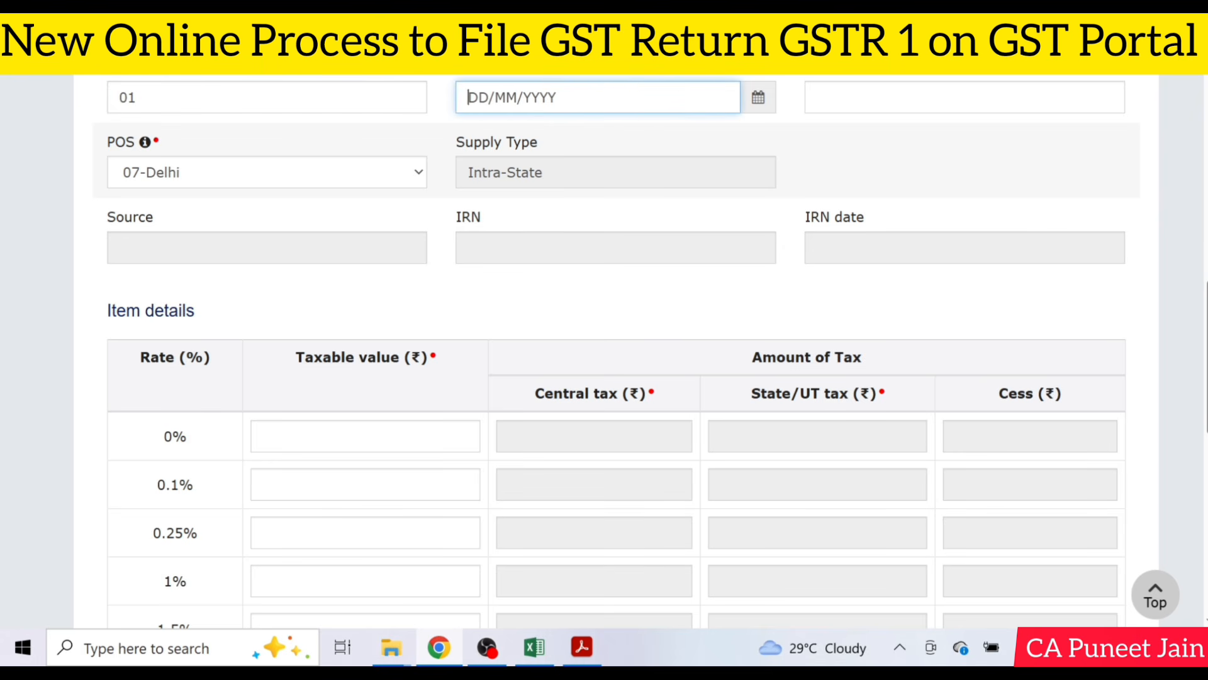
pyautogui.write('22/07/')
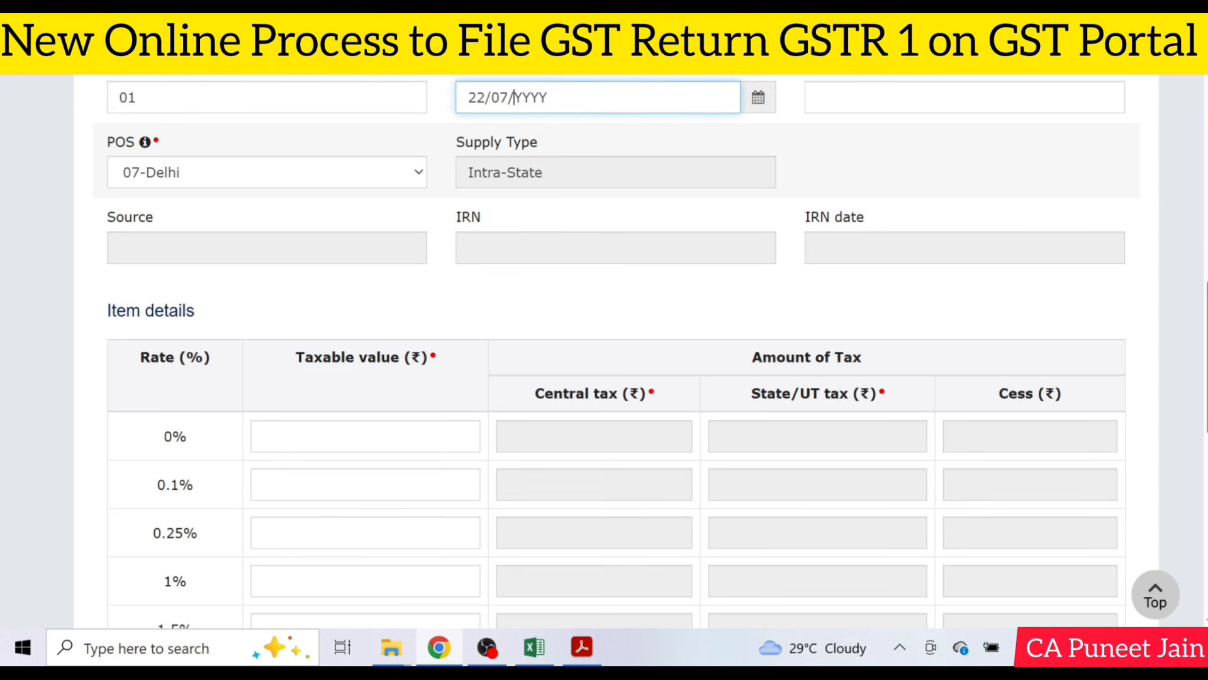
pyautogui.write('2026')
pyautogui.press('Tab')
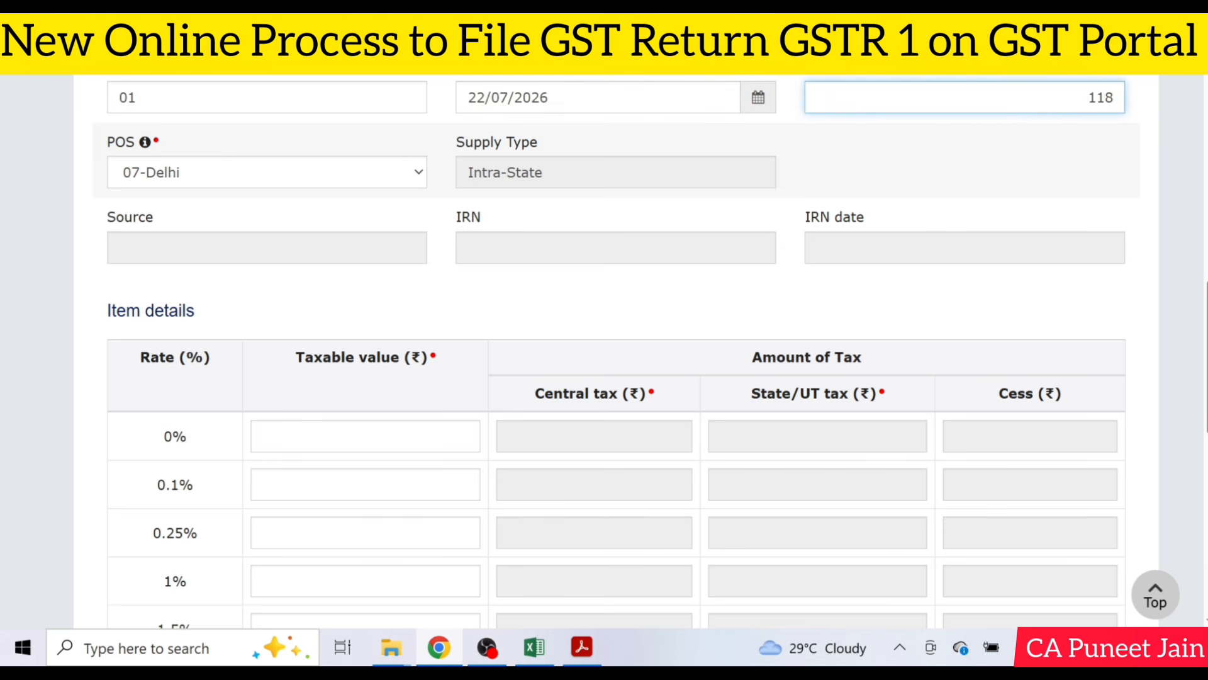
# Step: Enter a taxable value of 100 at the 18% rate and save the B2B invoice
pyautogui.scroll(-5, 604, 353)
pyautogui.click(365, 538)
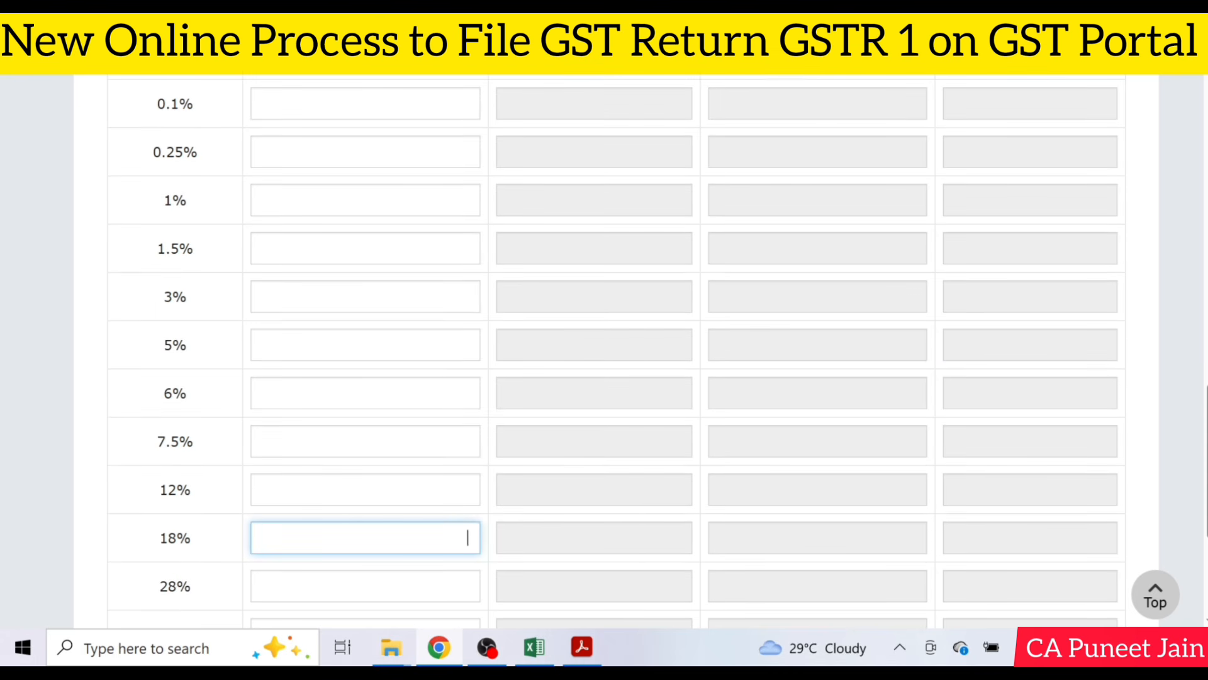
pyautogui.write('100')
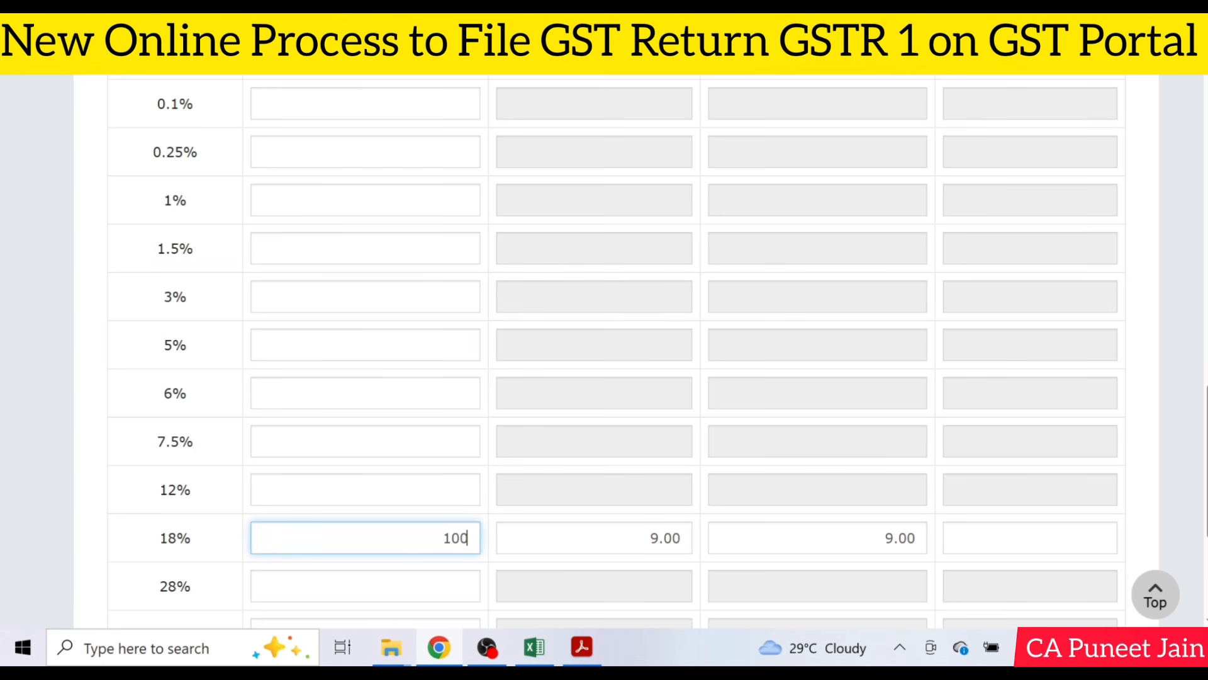
pyautogui.click(601, 503)
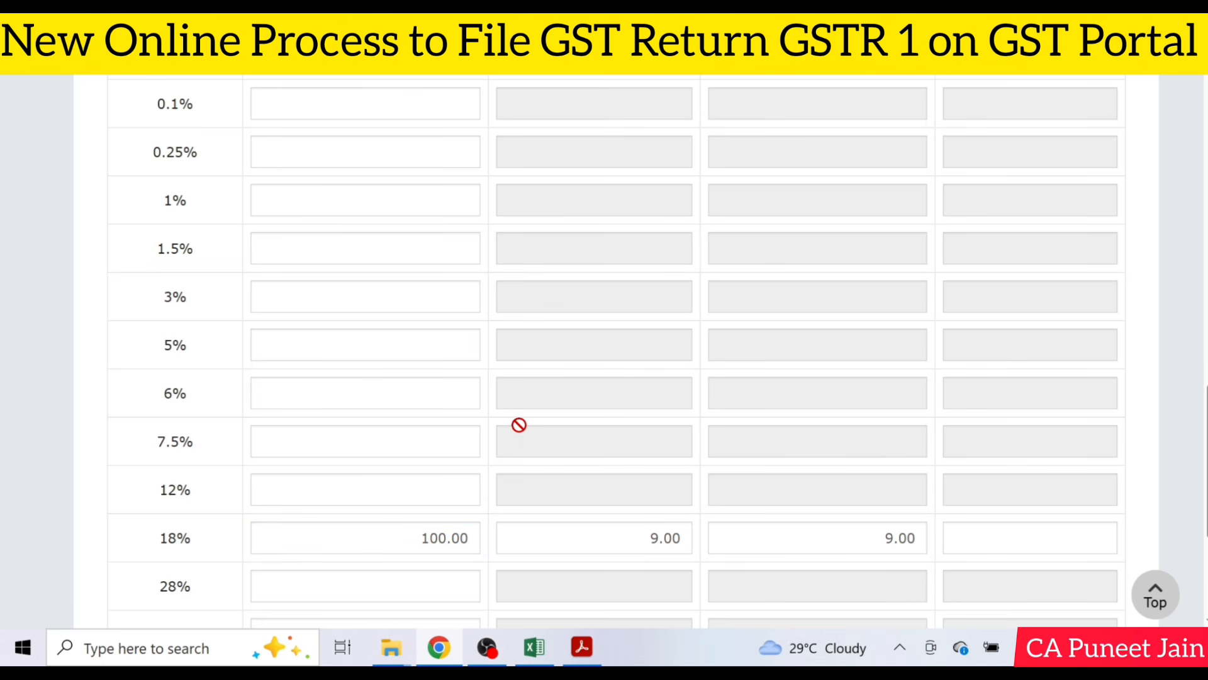
pyautogui.scroll(-2, 519, 424)
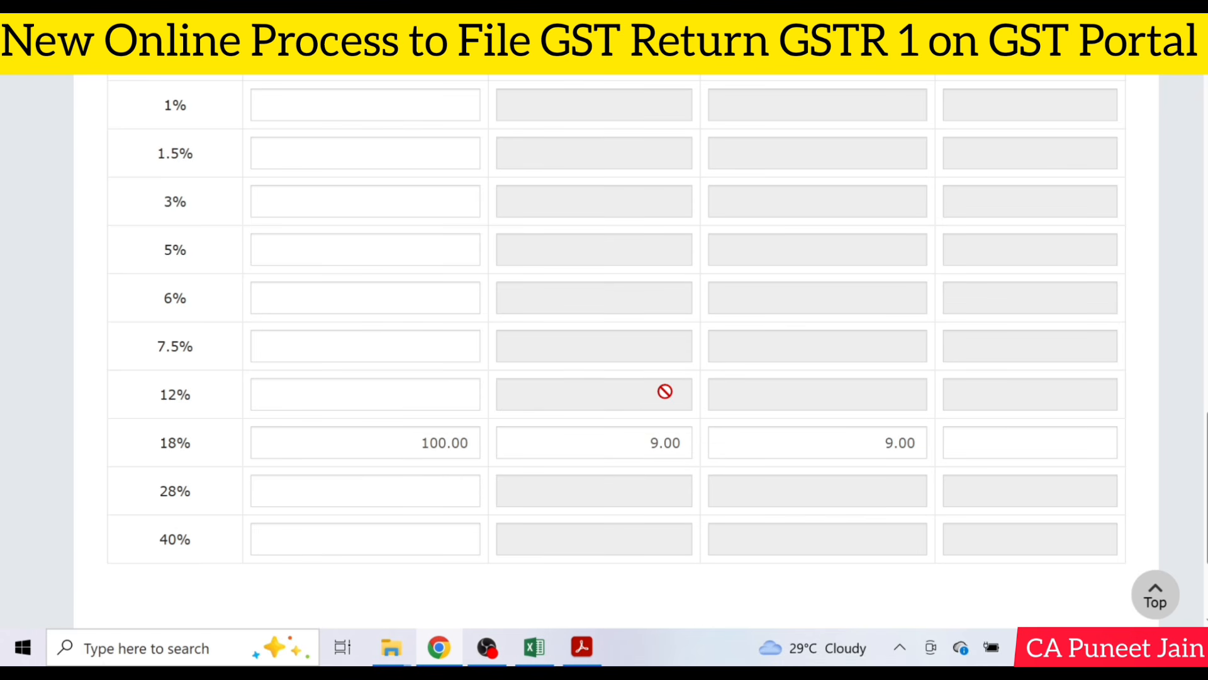
pyautogui.scroll(-1, 881, 416)
pyautogui.scroll(-2, 936, 442)
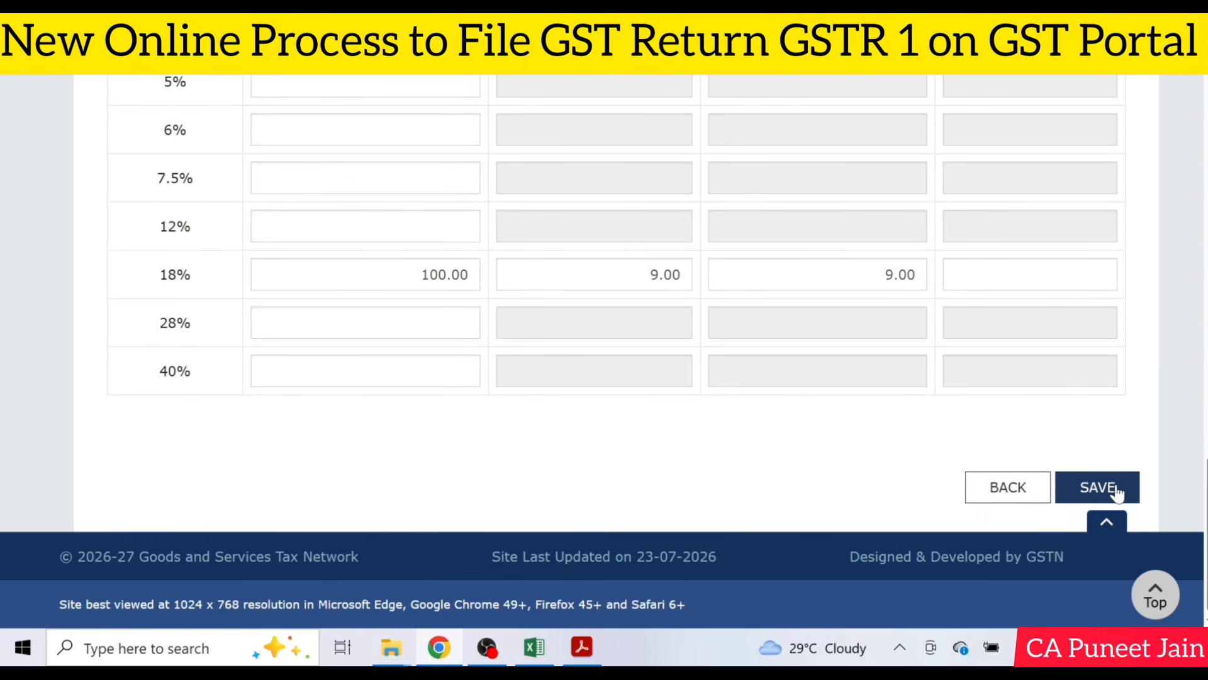
pyautogui.click(1098, 487)
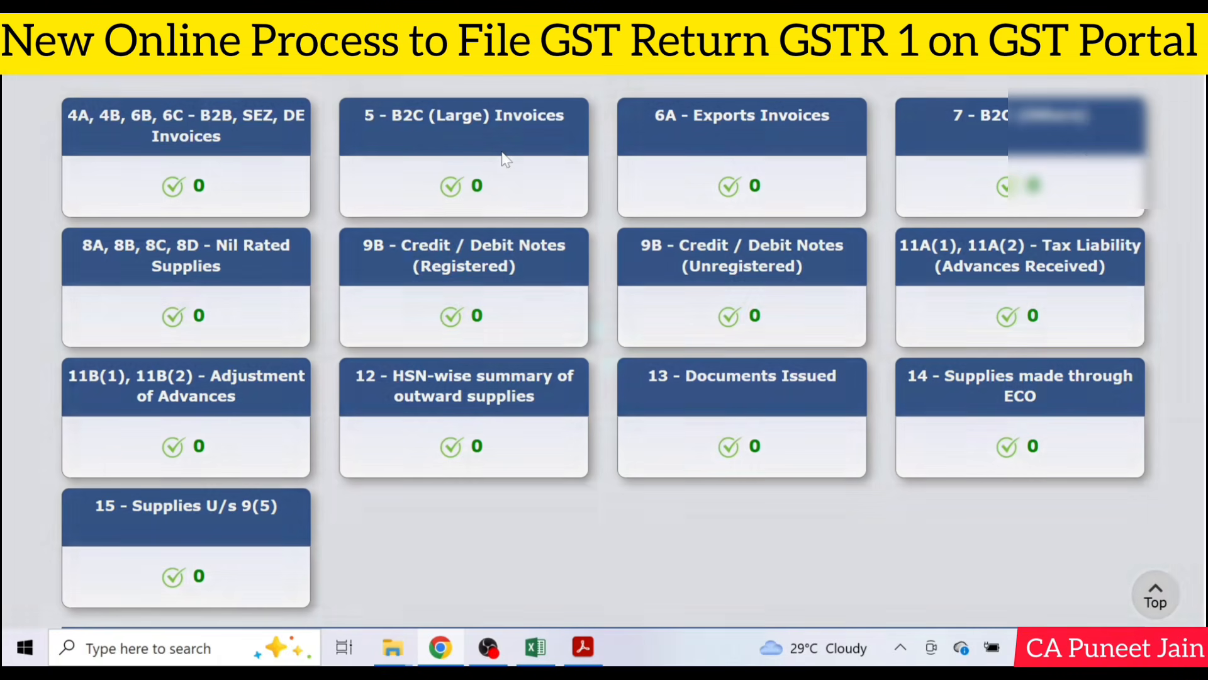
# Step: Start a new record under 5 - B2C (Large) Invoices and set its place of supply to 22-Chhattisgarh
pyautogui.click(503, 155)
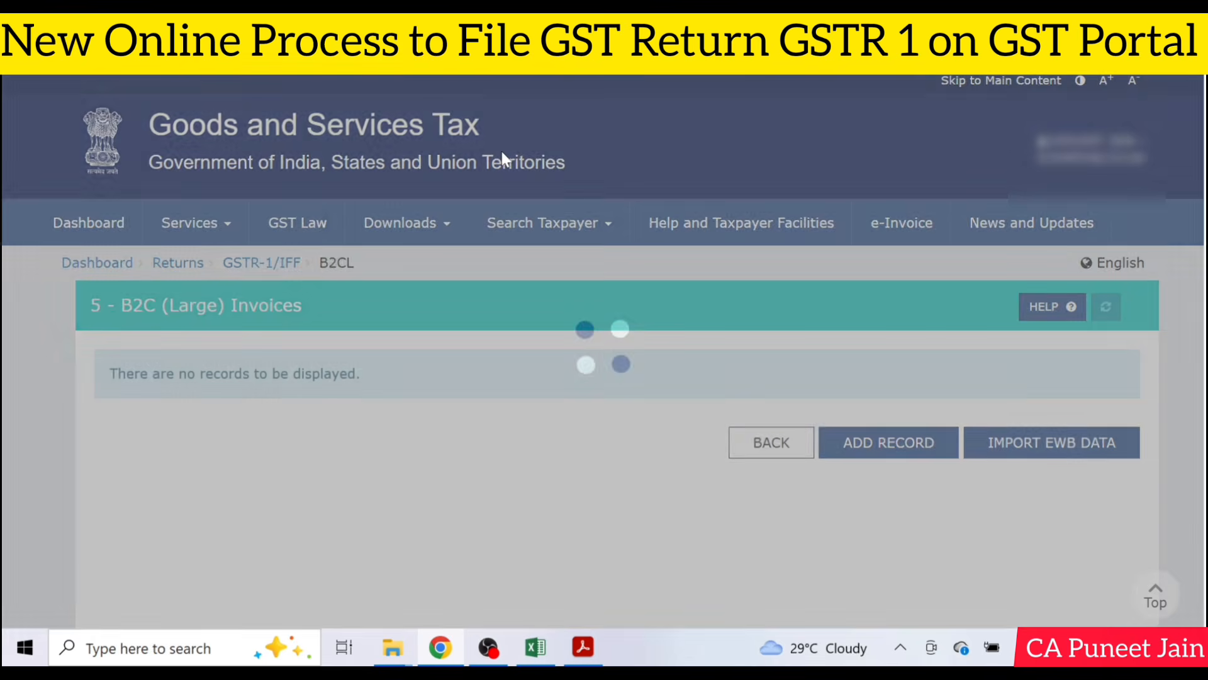
pyautogui.click(914, 441)
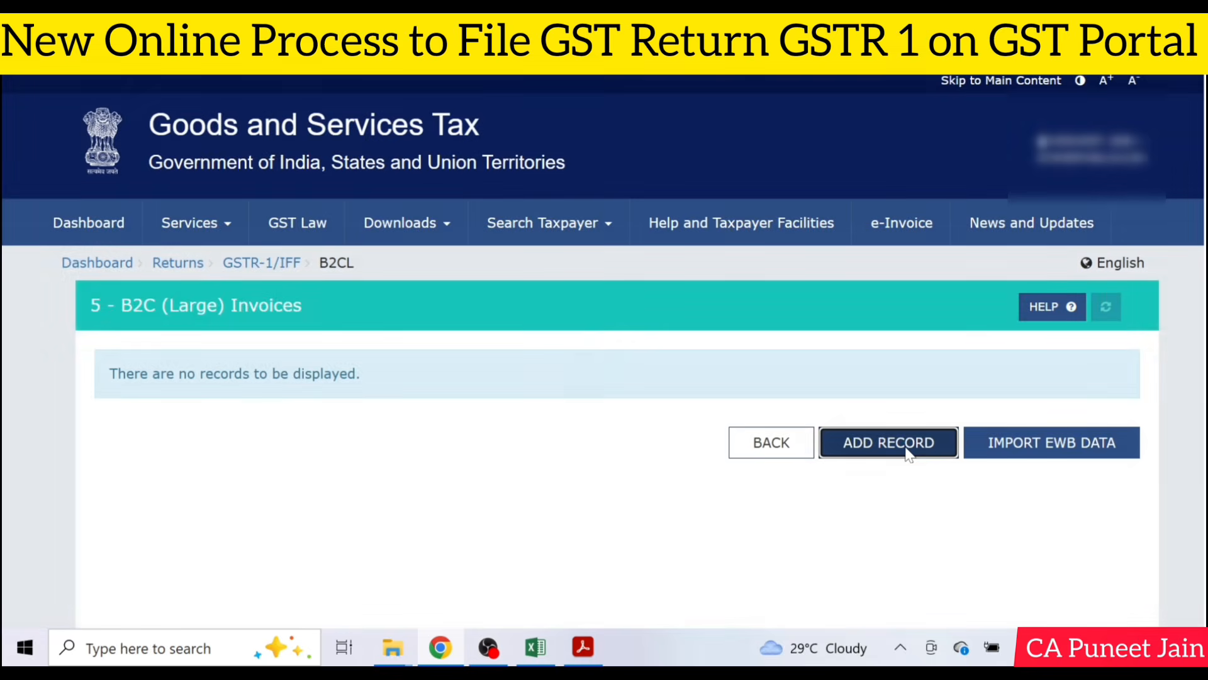
pyautogui.scroll(-3, 372, 431)
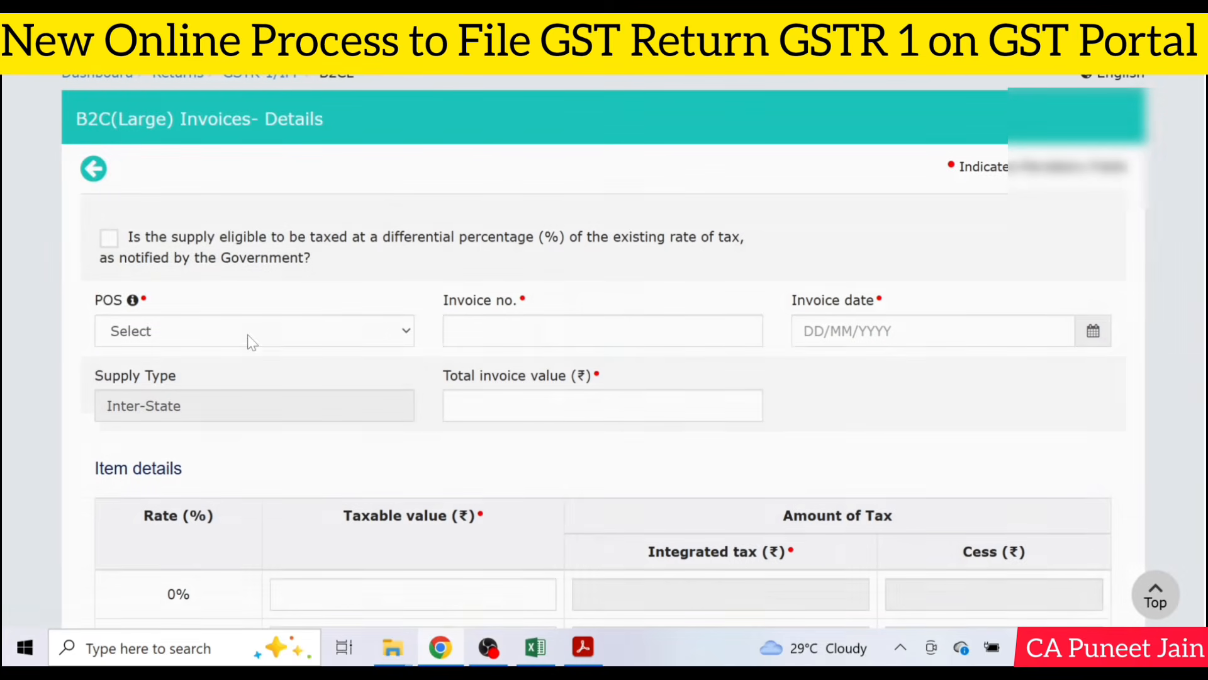
pyautogui.click(267, 330)
pyautogui.click(241, 148)
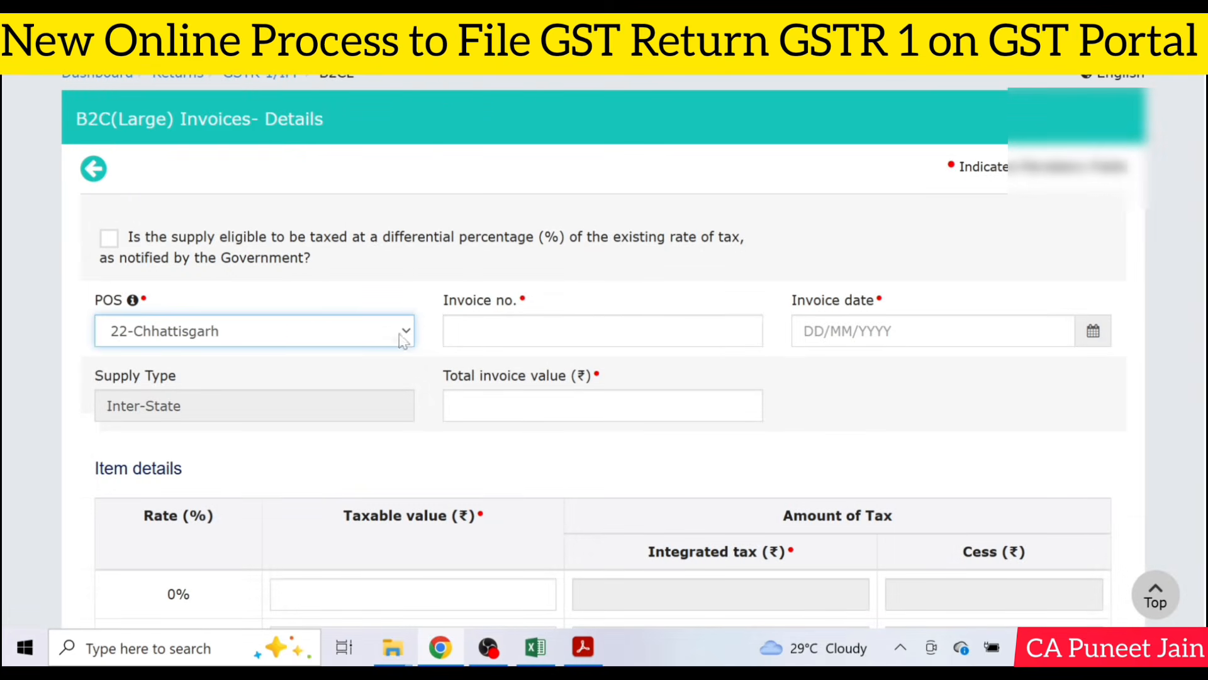
# Step: Examine the B2C (Large) form's invoice number, date, total value and tax rate fields, and return to the GSTR-1 overview without saving
pyautogui.click(570, 330)
pyautogui.scroll(-2, 572, 277)
pyautogui.click(818, 243)
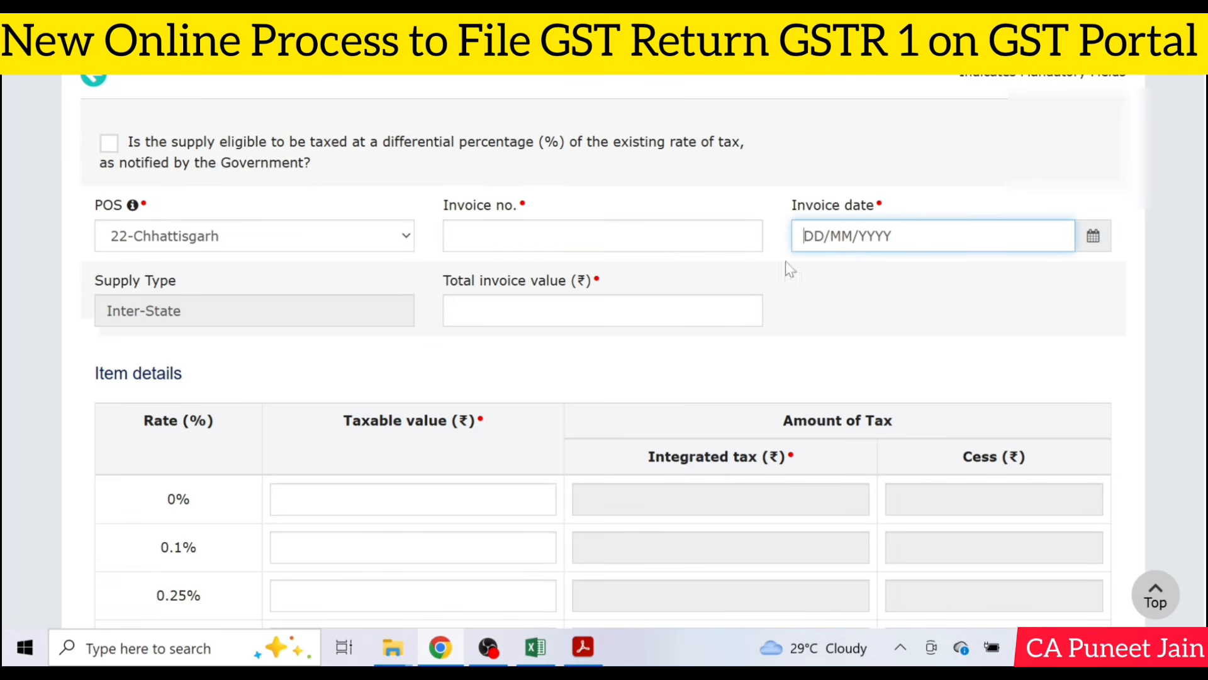
pyautogui.click(749, 311)
pyautogui.scroll(-3, 504, 402)
pyautogui.scroll(-1, 413, 476)
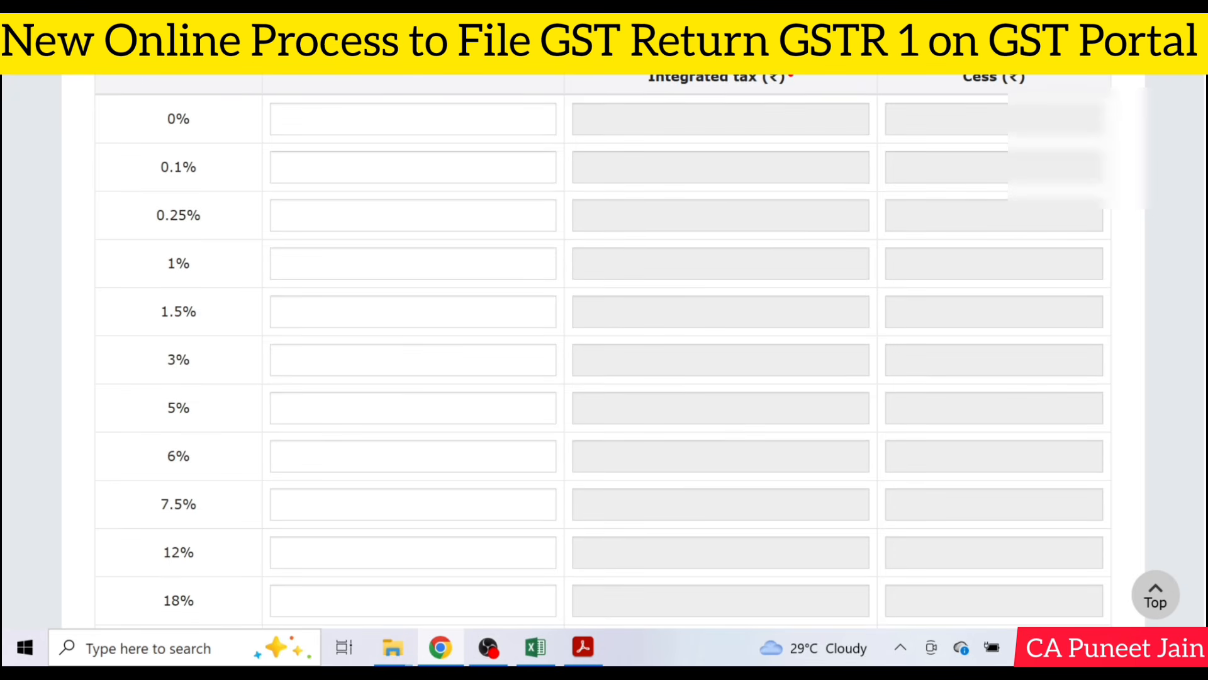
pyautogui.scroll(-1, 434, 409)
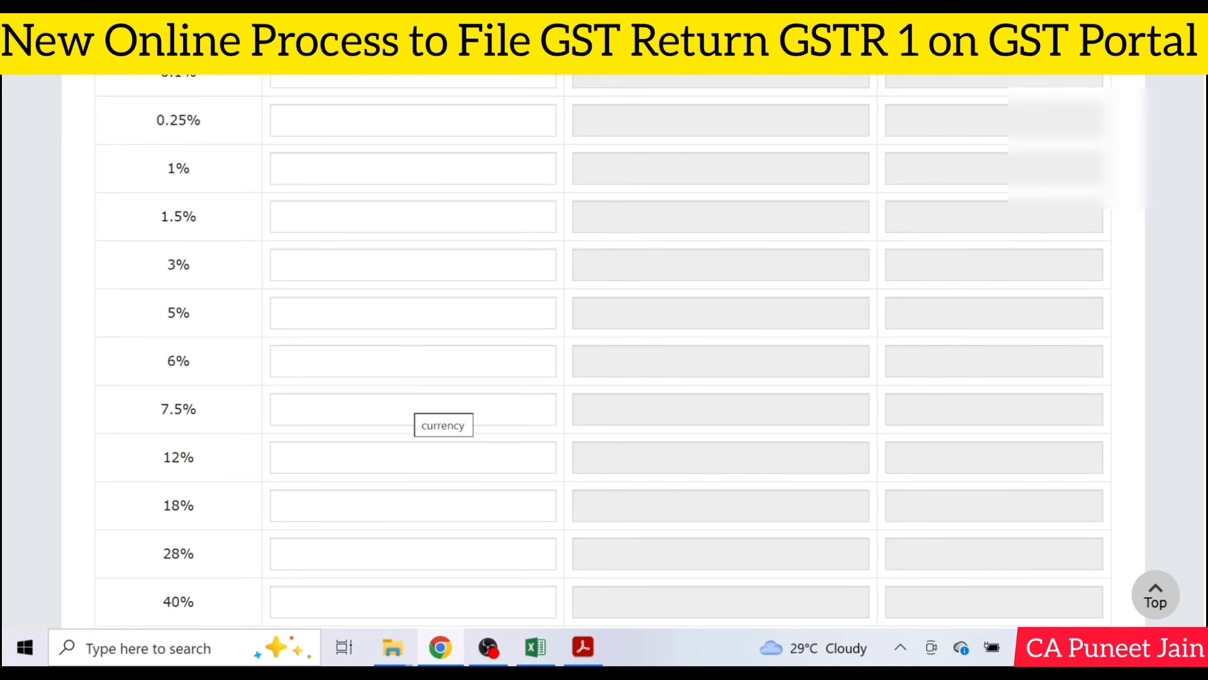
pyautogui.scroll(-2, 434, 409)
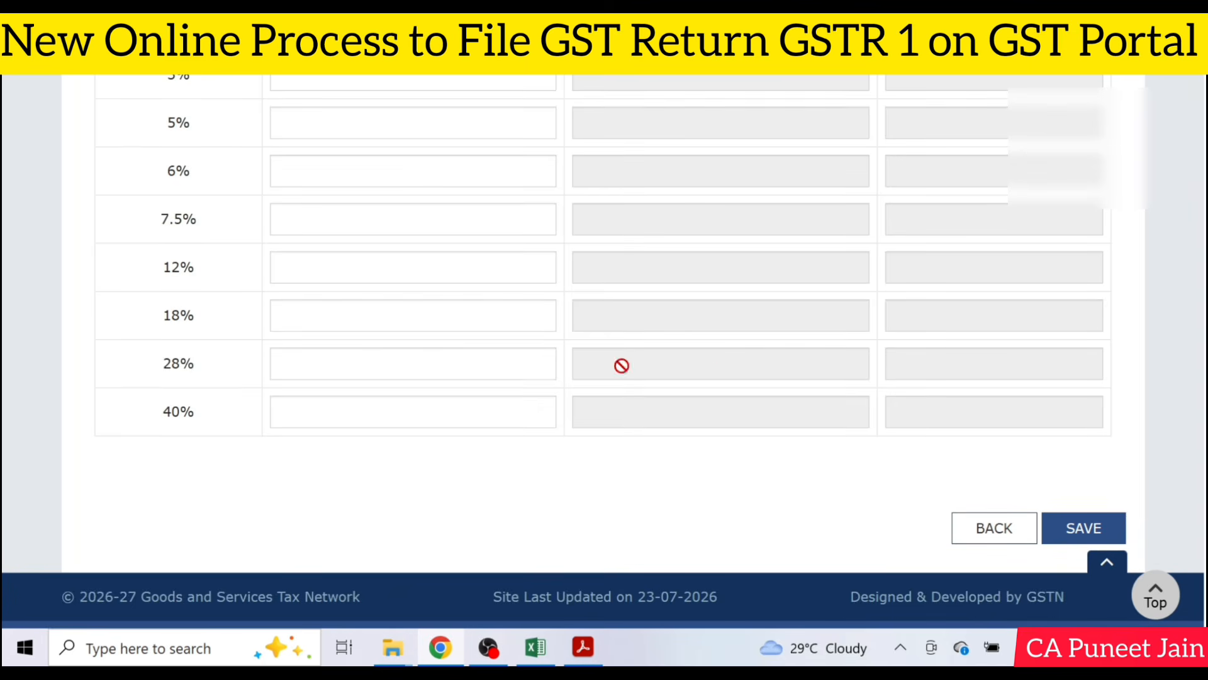
pyautogui.click(989, 528)
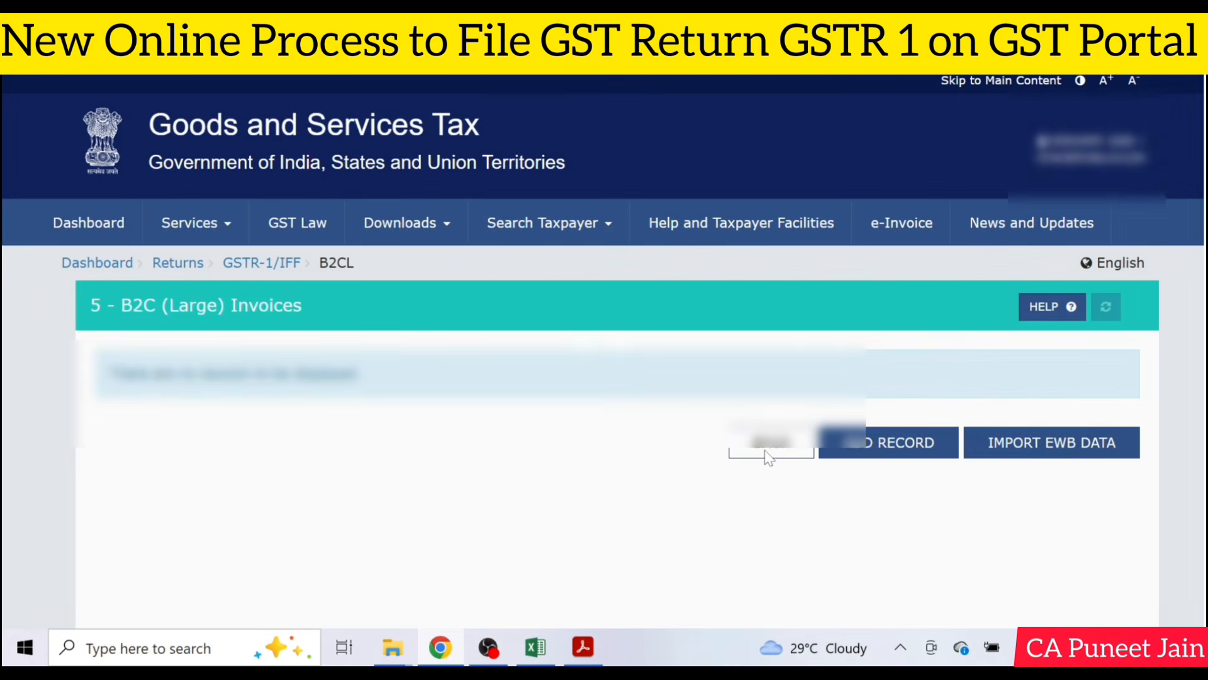
pyautogui.click(765, 449)
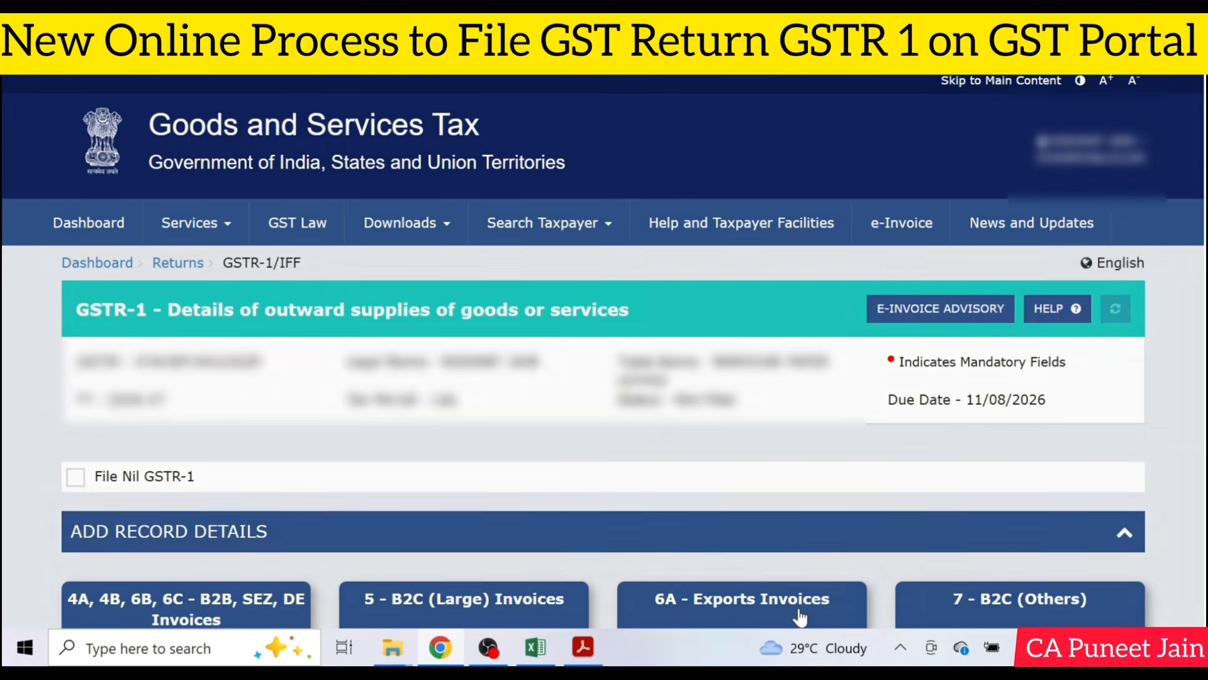
# Step: Start a new record under 6A - Exports Invoices, accepting the guidelines for refund of IGST on exports
pyautogui.click(798, 612)
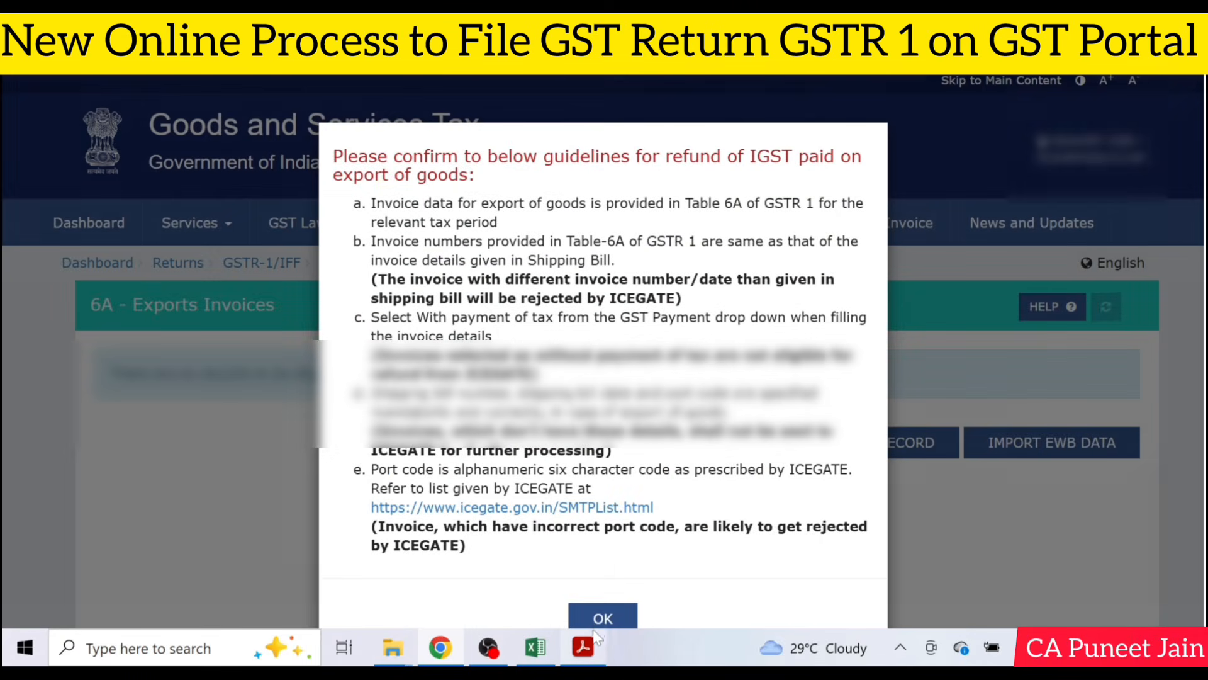
pyautogui.click(601, 623)
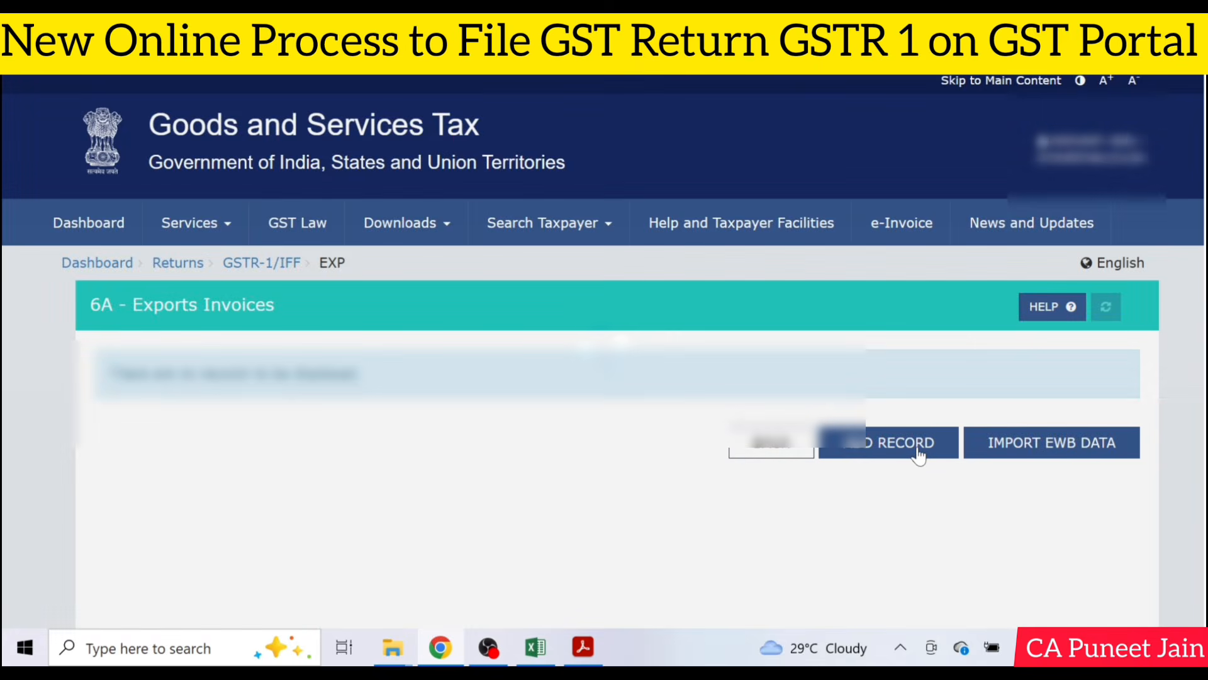
pyautogui.click(917, 448)
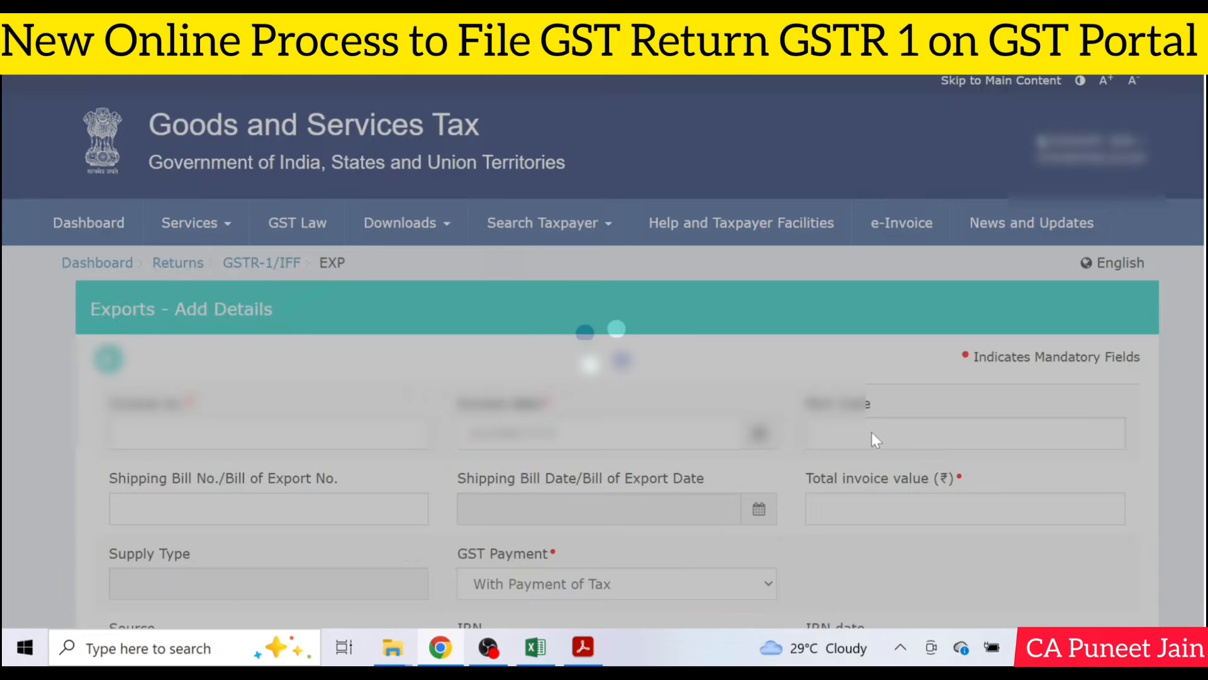
pyautogui.scroll(-1, 834, 441)
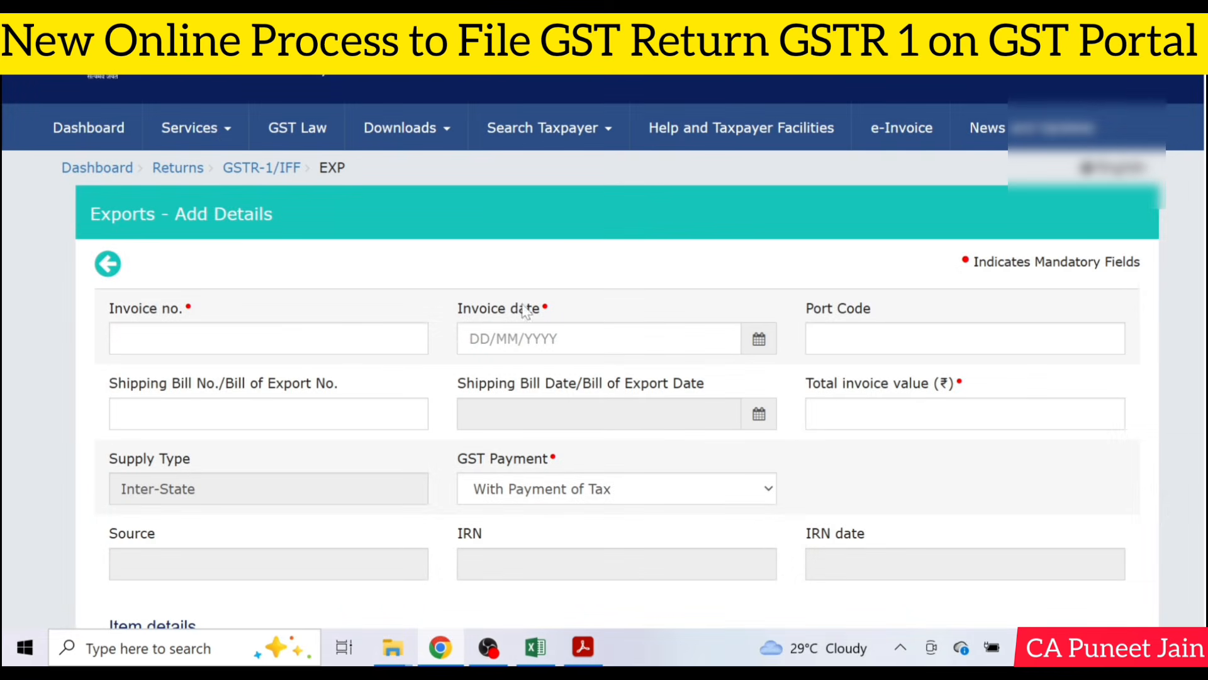
# Step: Examine the exports form's invoice and rate-wise item fields with GST Payment set to Without Payment of Tax, and return to the GSTR-1 overview
pyautogui.click(269, 339)
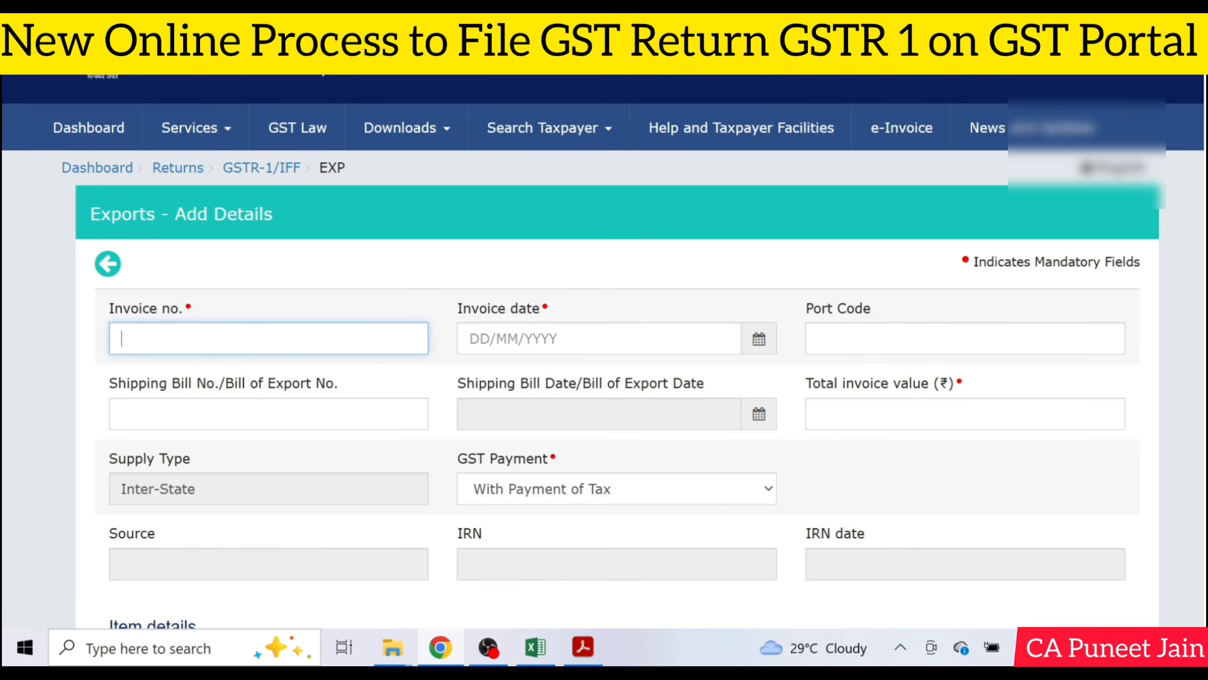
pyautogui.press('Tab')
pyautogui.scroll(-1, 591, 371)
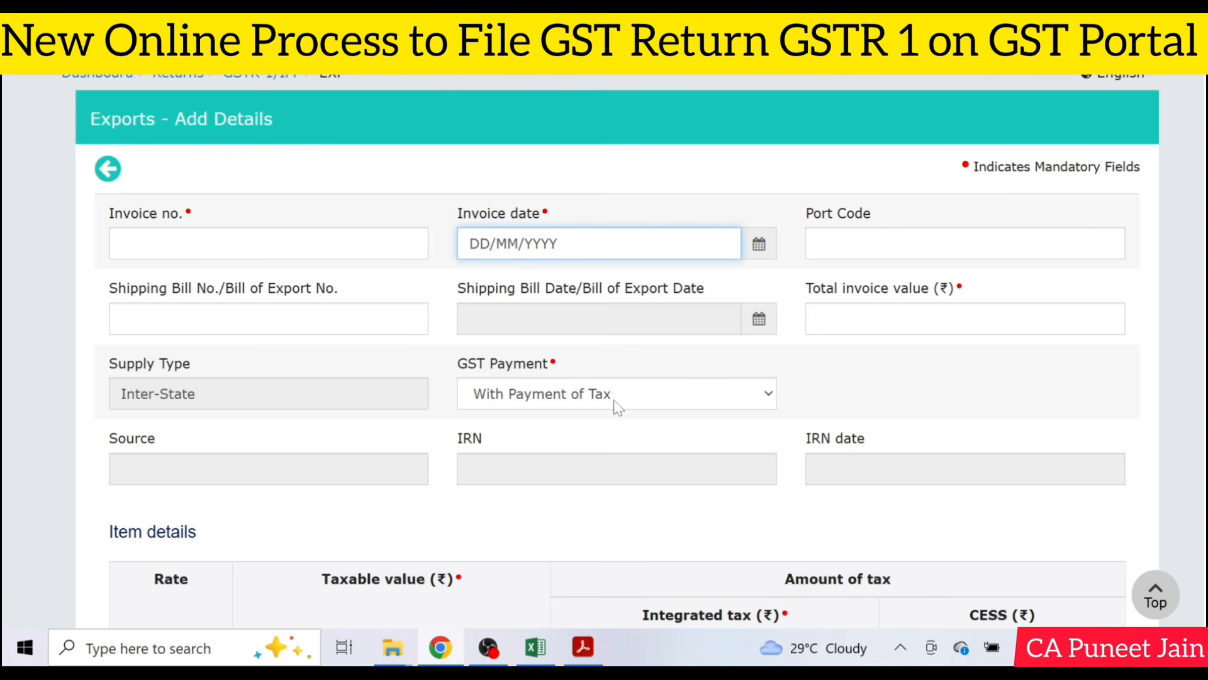
pyautogui.click(944, 319)
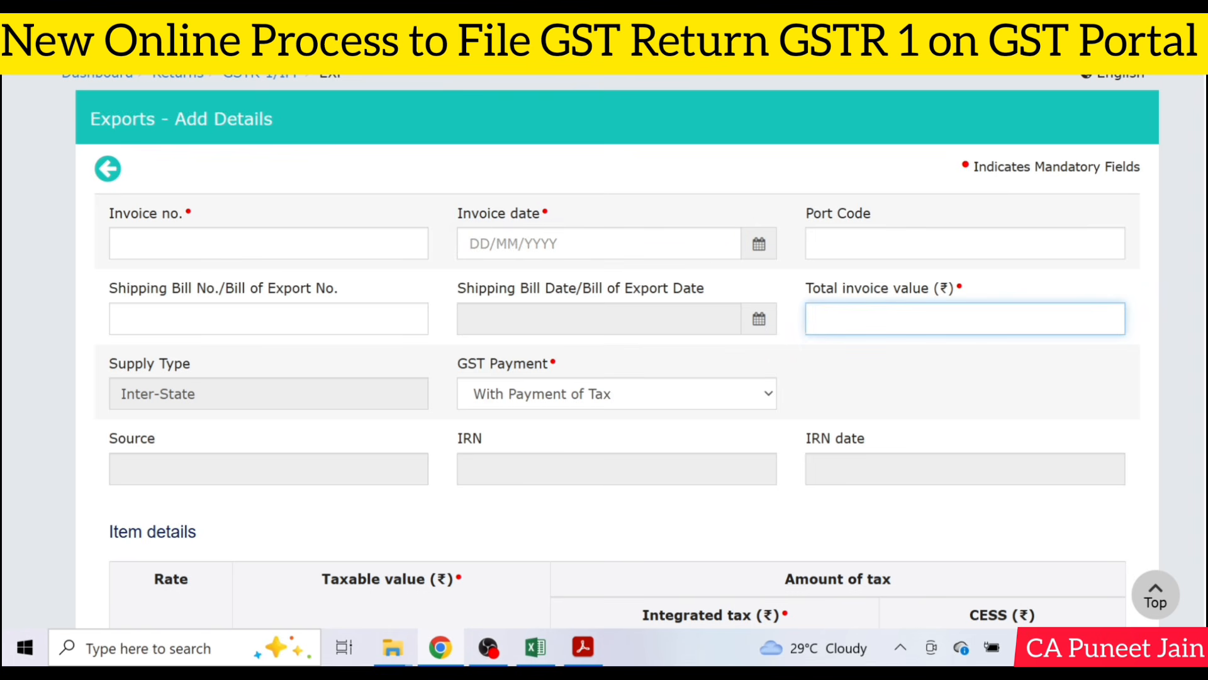
pyautogui.click(599, 403)
pyautogui.click(572, 446)
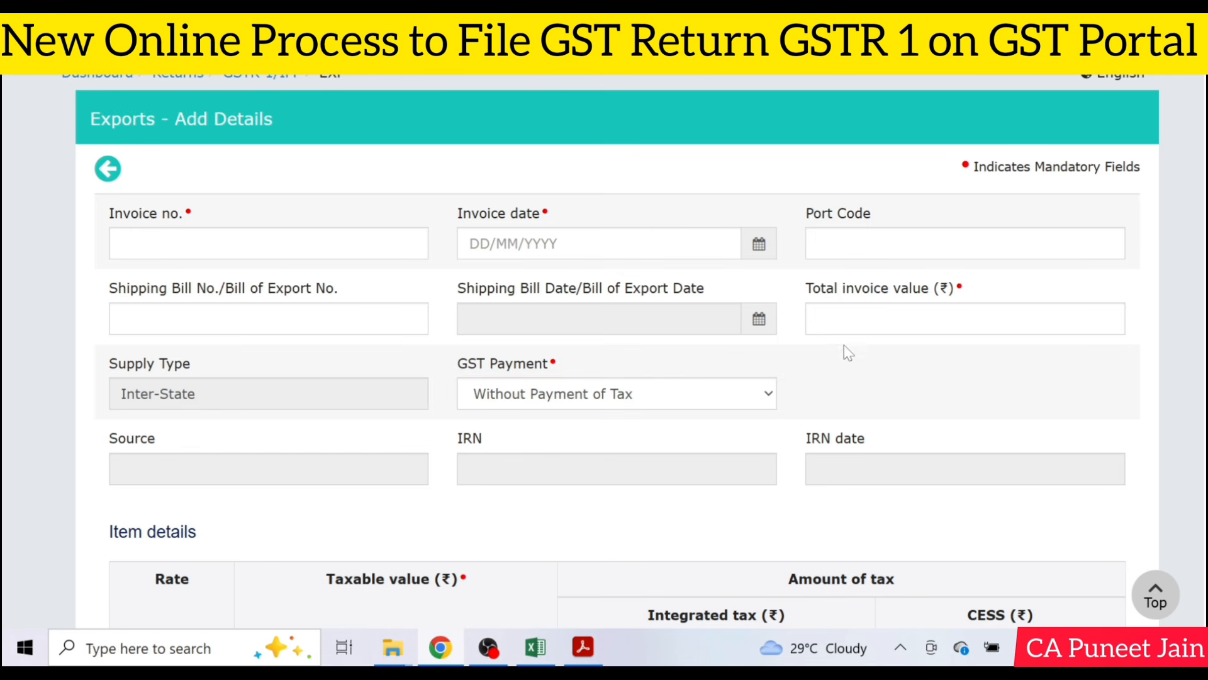
pyautogui.click(846, 321)
pyautogui.scroll(-5, 579, 326)
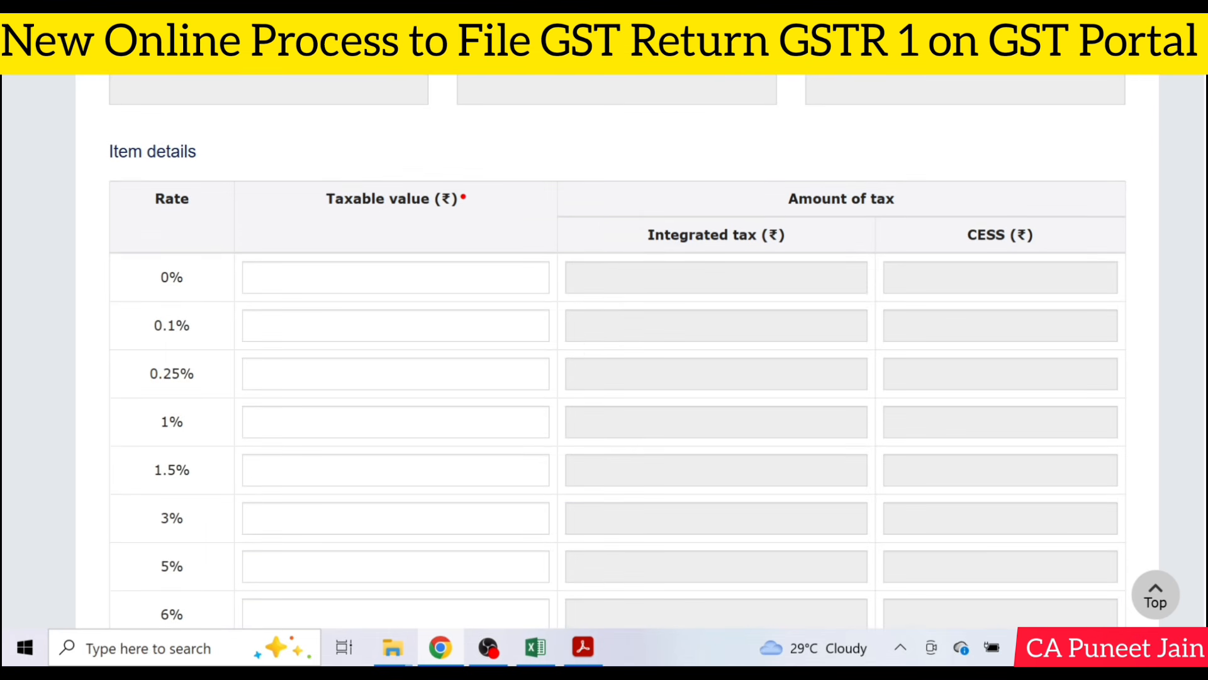
pyautogui.scroll(-3, 332, 353)
pyautogui.scroll(-5, 356, 399)
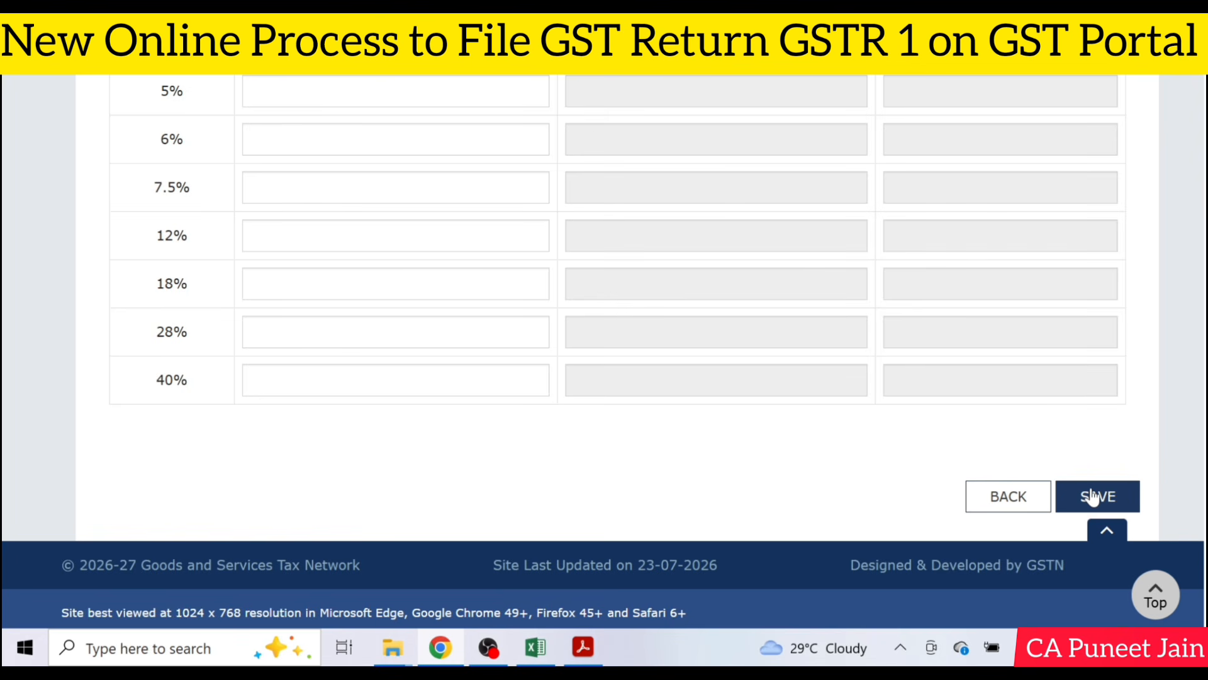
pyautogui.click(1093, 497)
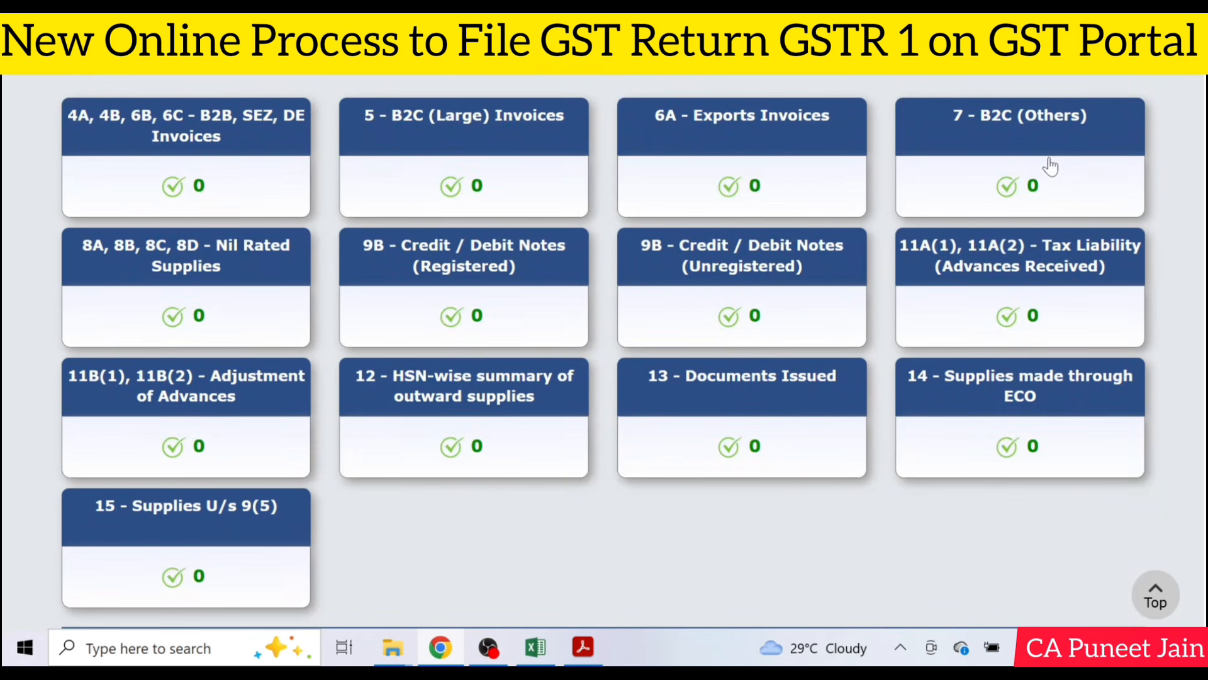
# Step: Start a new record under 7 - B2C (Others) and set its place of supply to 10-Bihar
pyautogui.click(994, 139)
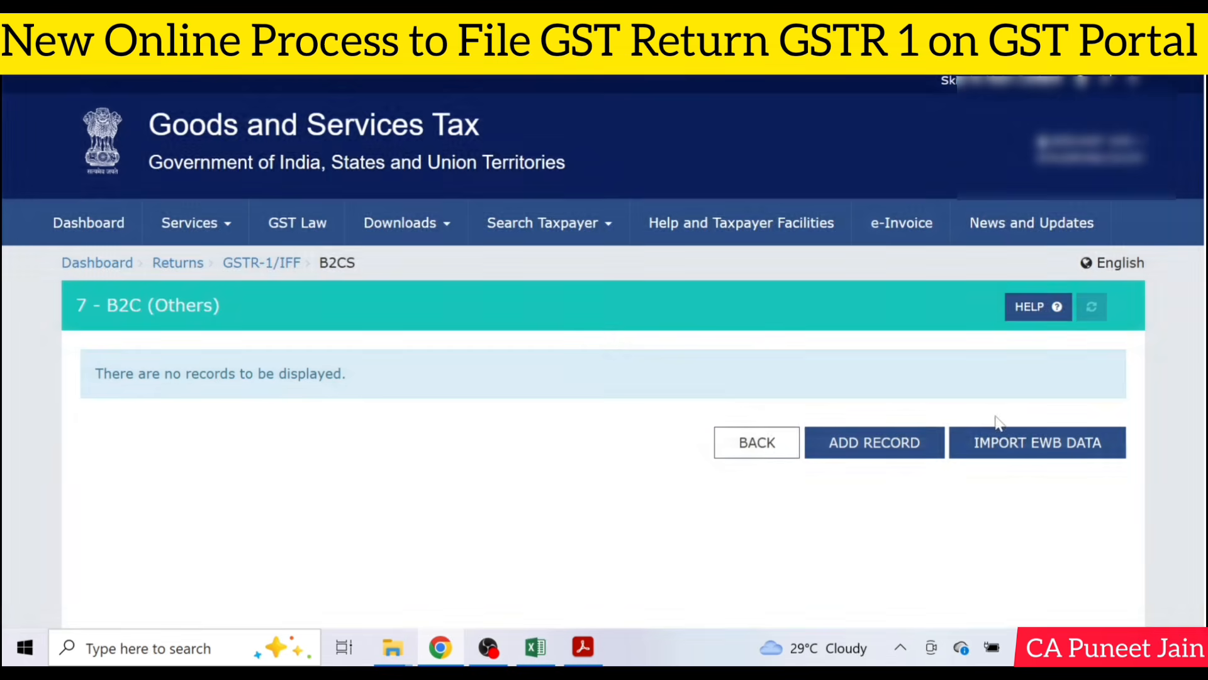
pyautogui.click(893, 440)
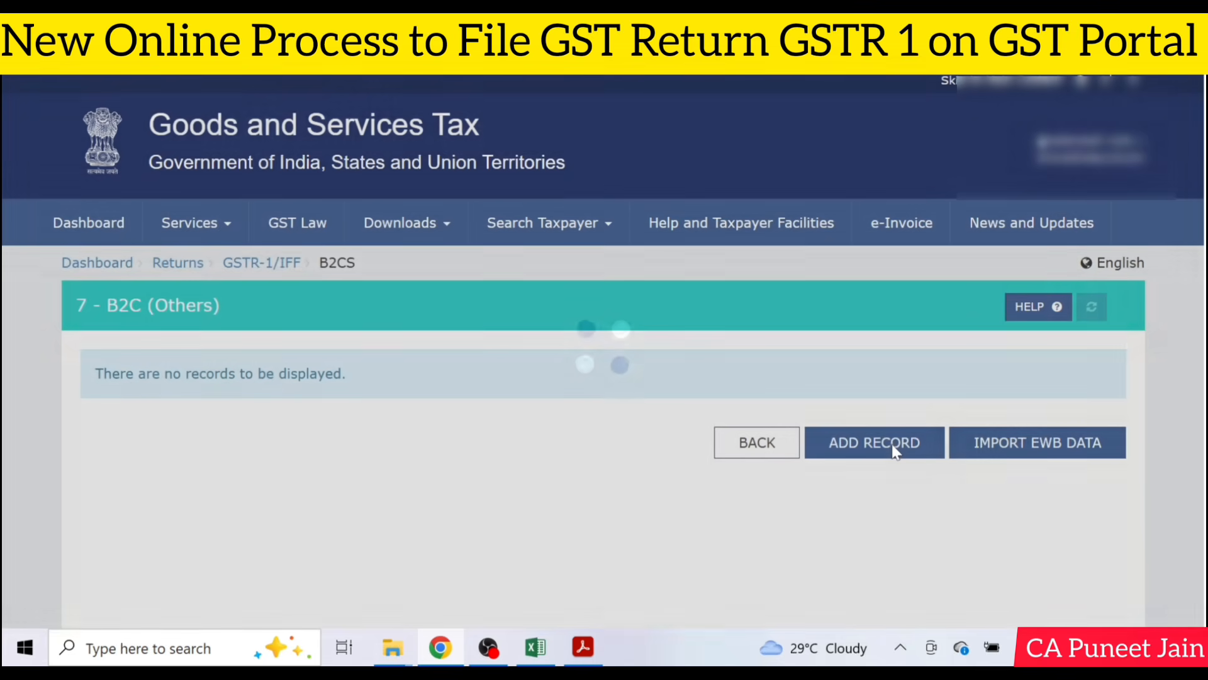
pyautogui.scroll(-3, 604, 349)
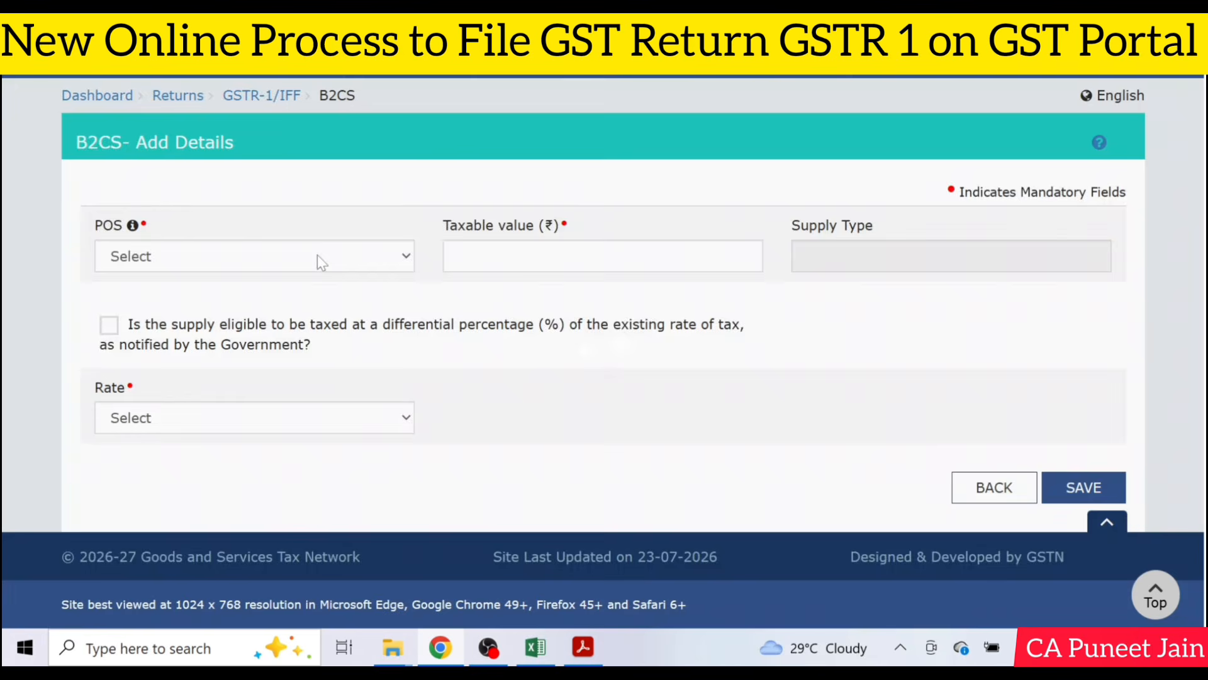
pyautogui.click(317, 254)
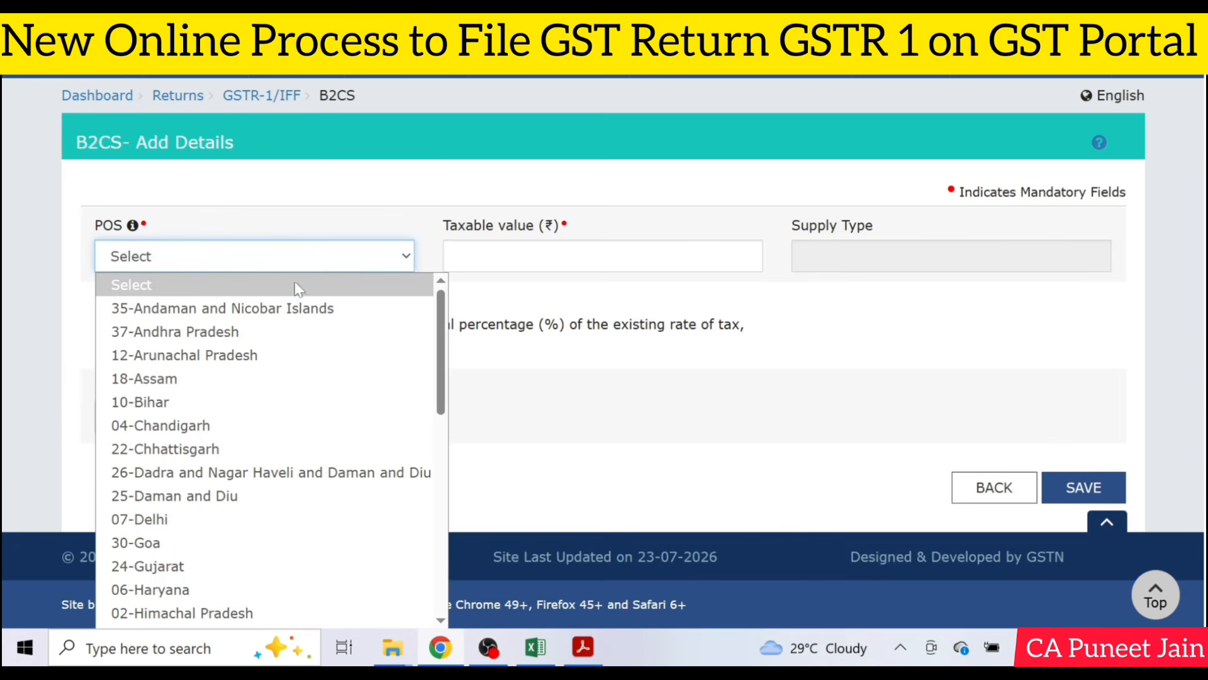
pyautogui.click(305, 403)
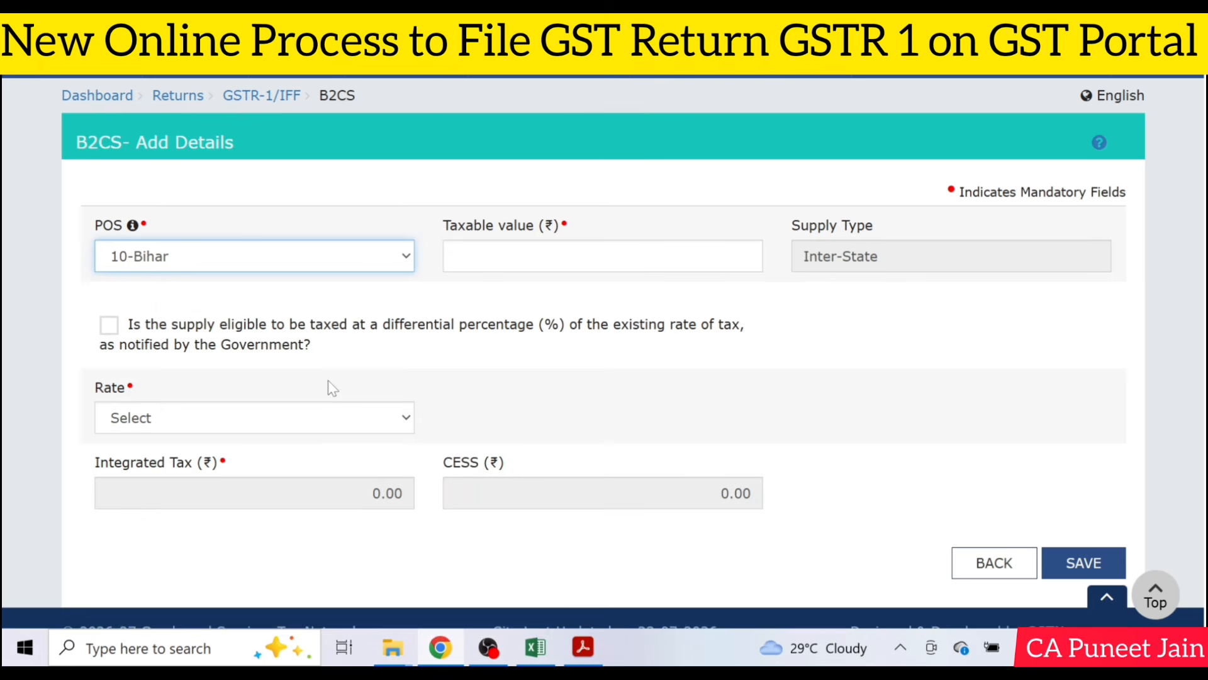
# Step: Enter a taxable value of 23,000 at the 5% rate and save the B2C (Others) record
pyautogui.click(603, 256)
pyautogui.write('2')
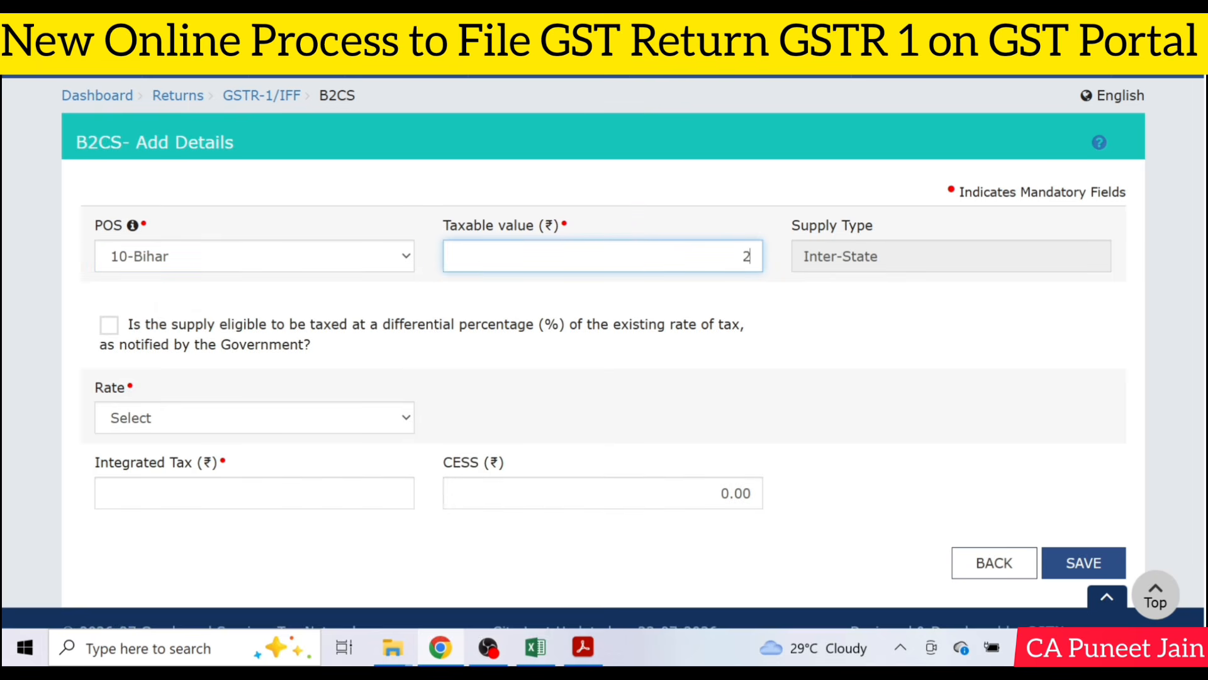
pyautogui.write('3000')
pyautogui.click(232, 416)
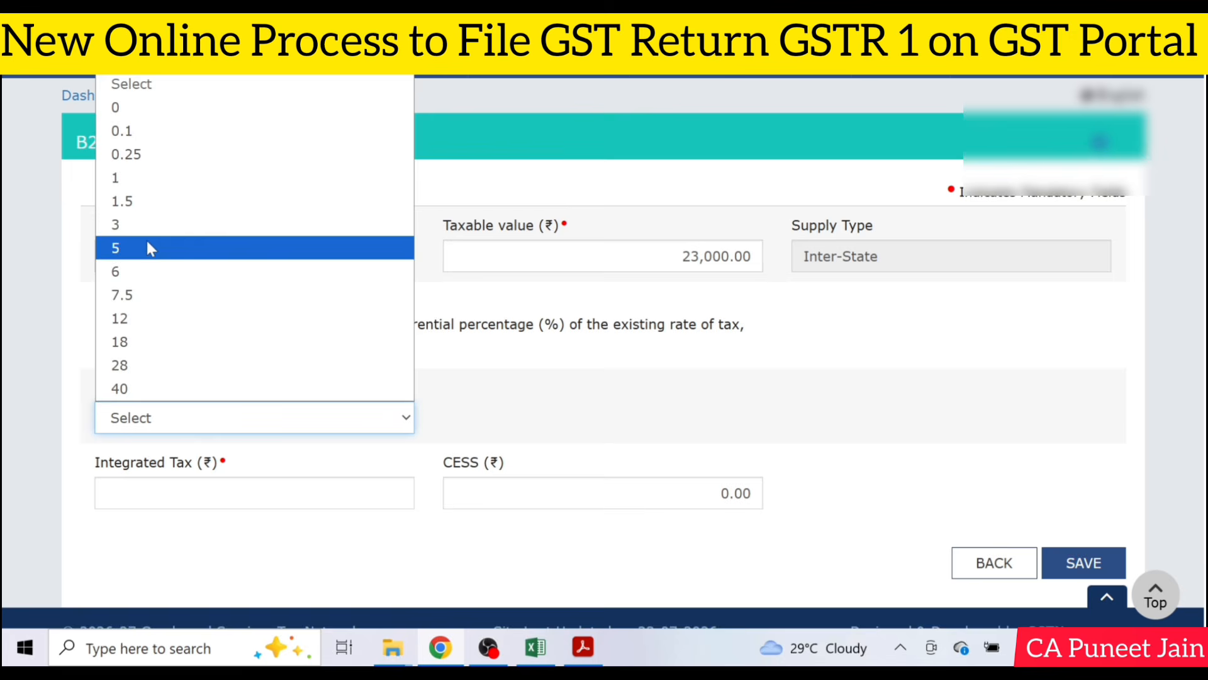
pyautogui.click(168, 253)
pyautogui.click(1081, 562)
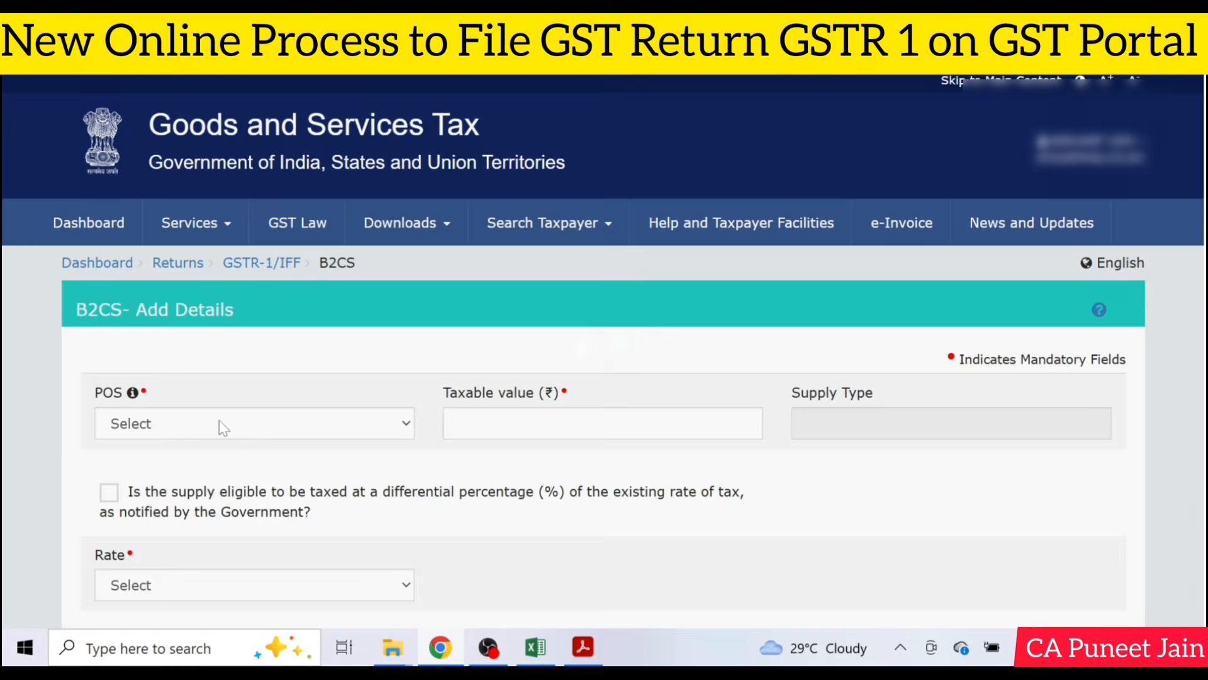
# Step: Save another B2C (Others) record for 10-Bihar with a taxable value of 15,000 at the 12% rate, and return to the records list
pyautogui.click(221, 424)
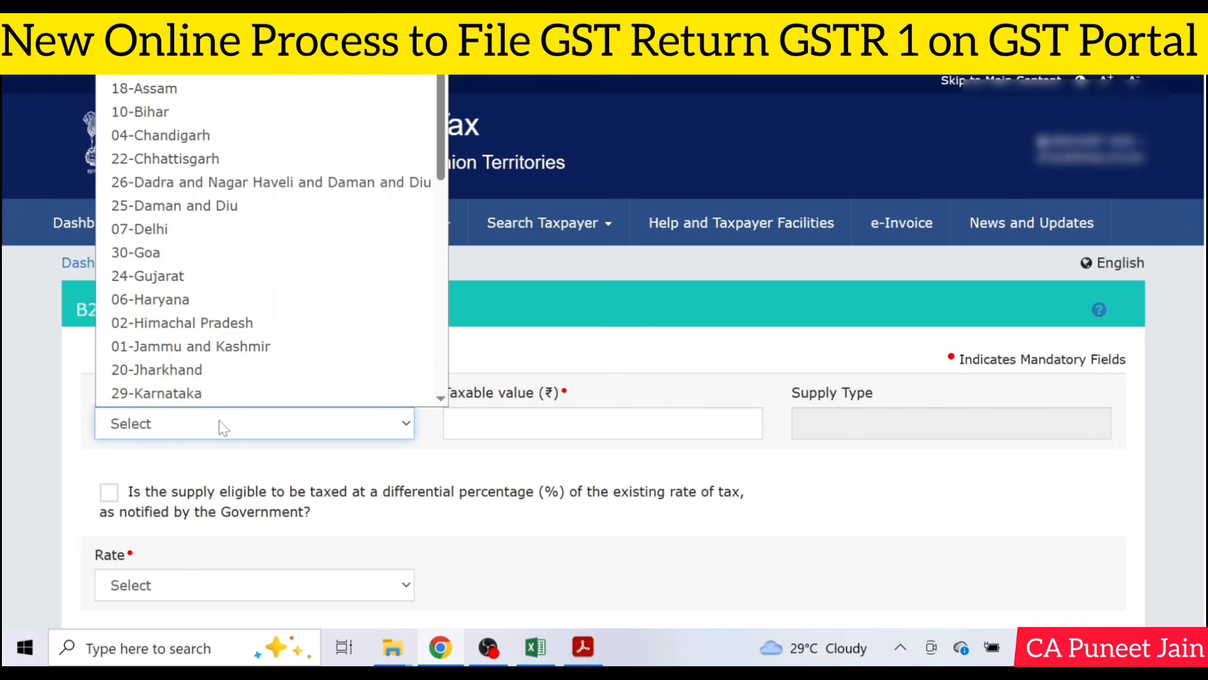
pyautogui.click(212, 110)
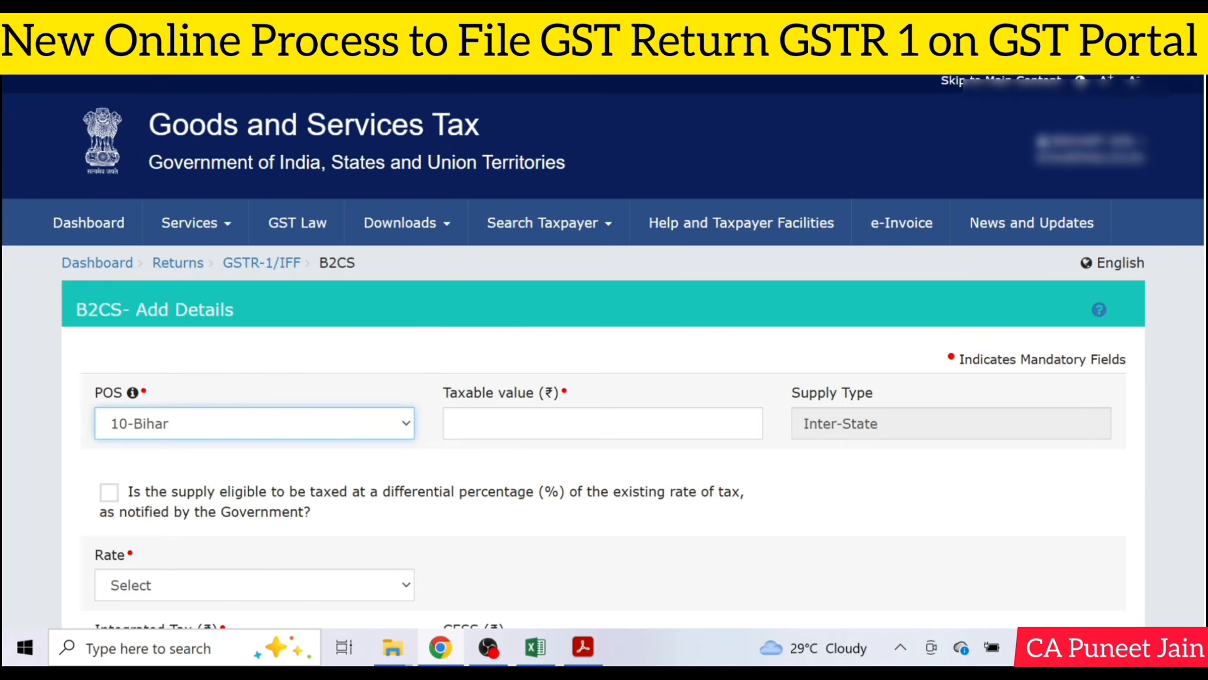
pyautogui.click(510, 423)
pyautogui.scroll(-3, 511, 428)
pyautogui.write('1')
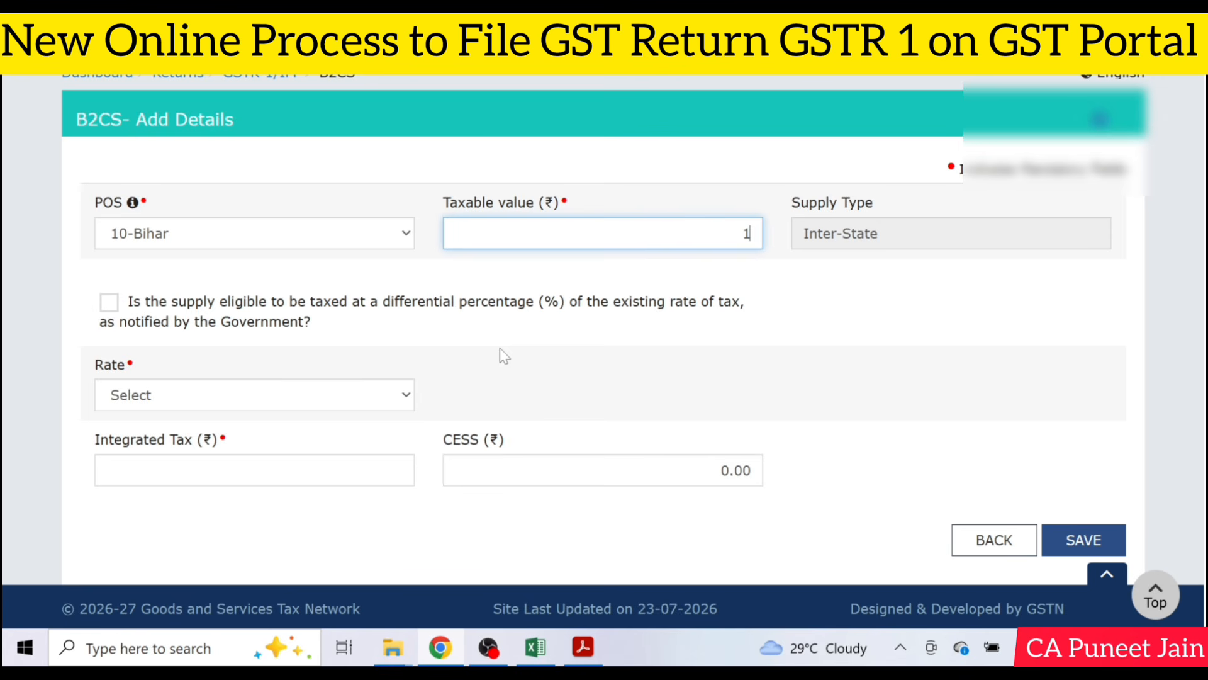
pyautogui.write('5,000')
pyautogui.click(380, 396)
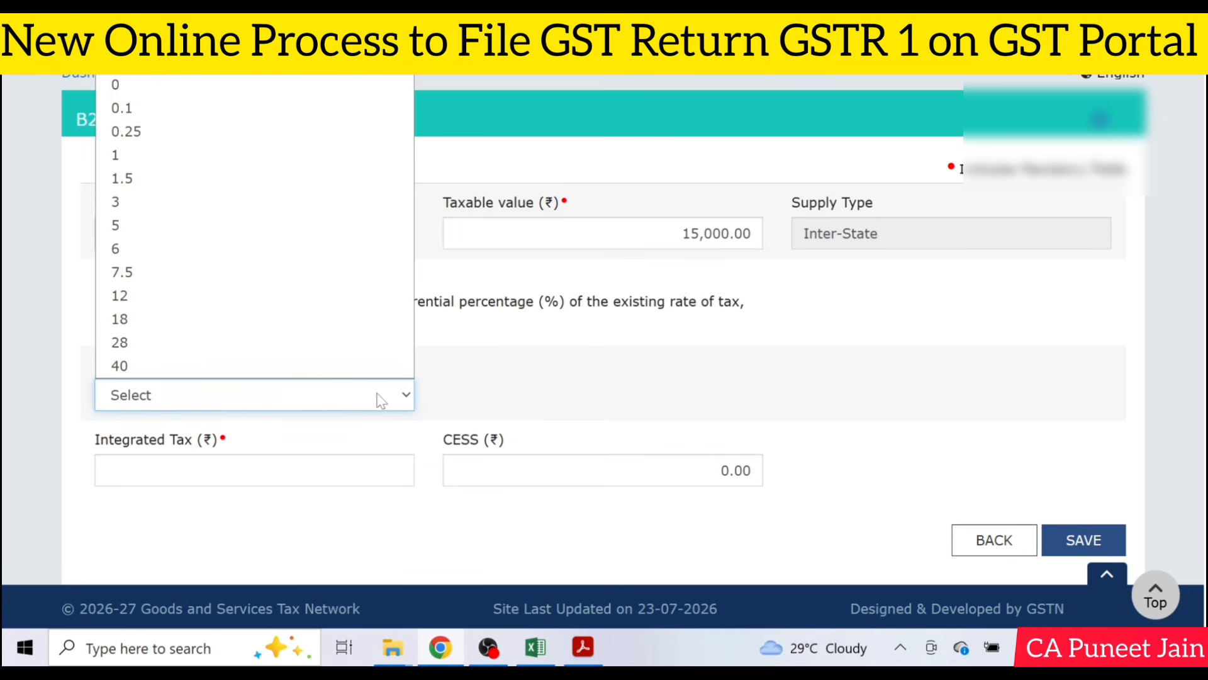
pyautogui.click(260, 297)
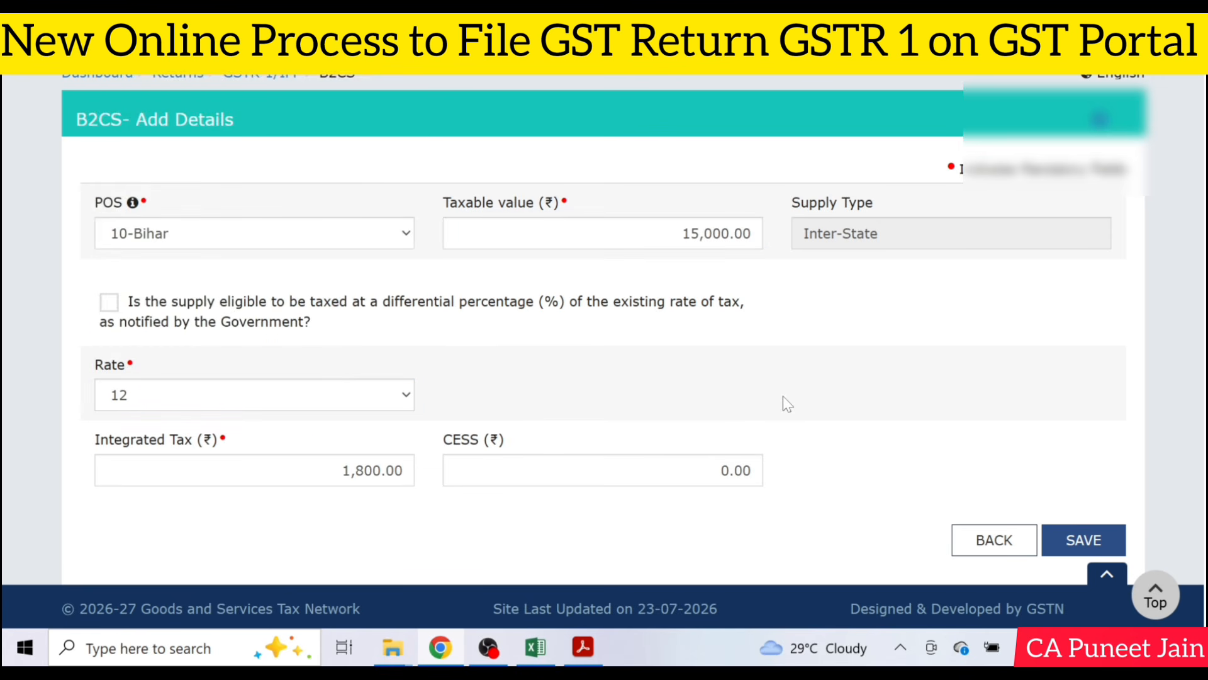
pyautogui.click(1108, 535)
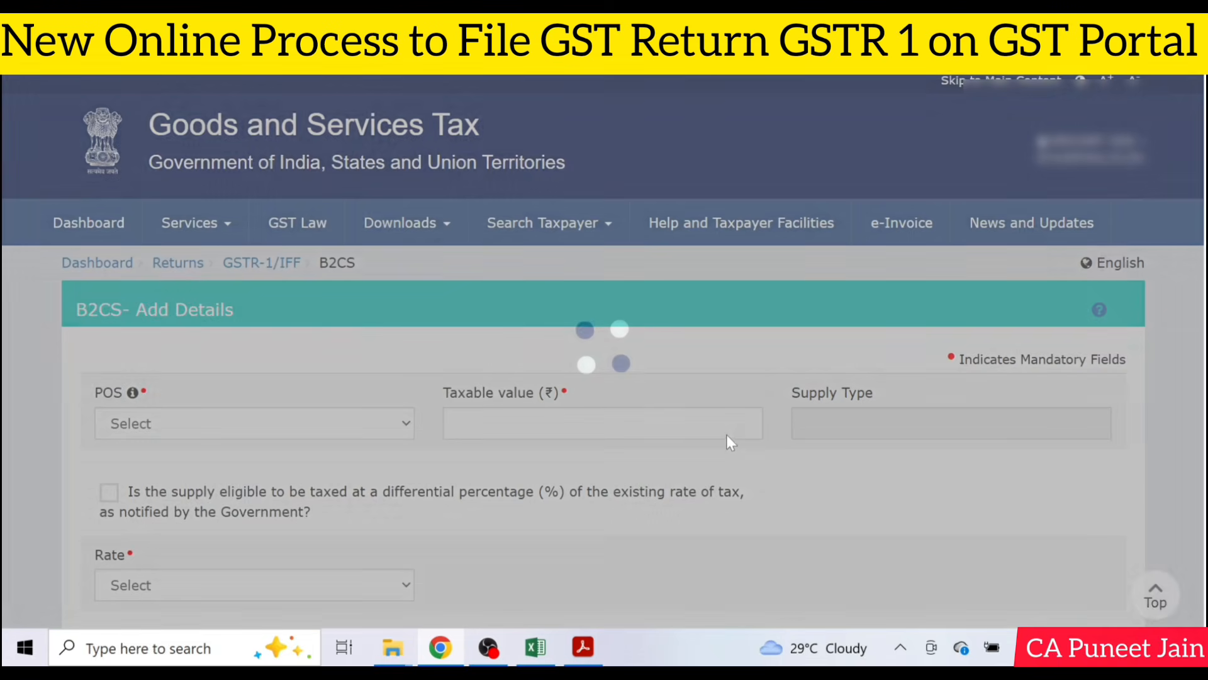
pyautogui.scroll(-3, 788, 469)
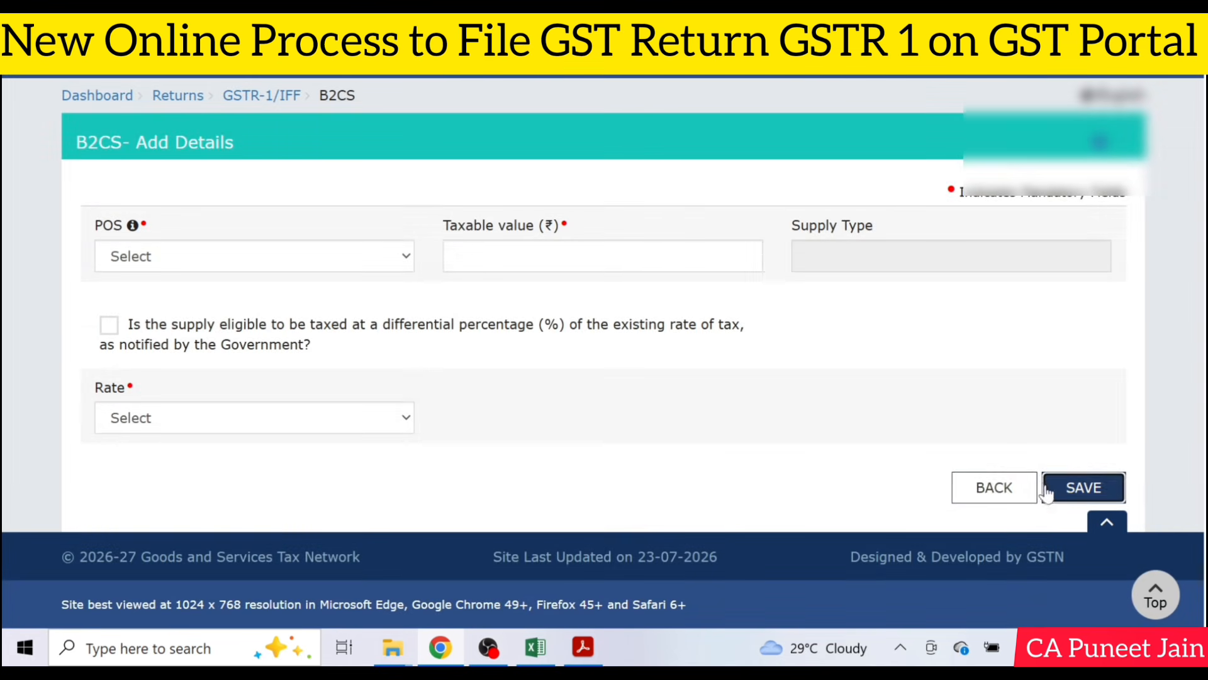
pyautogui.click(988, 488)
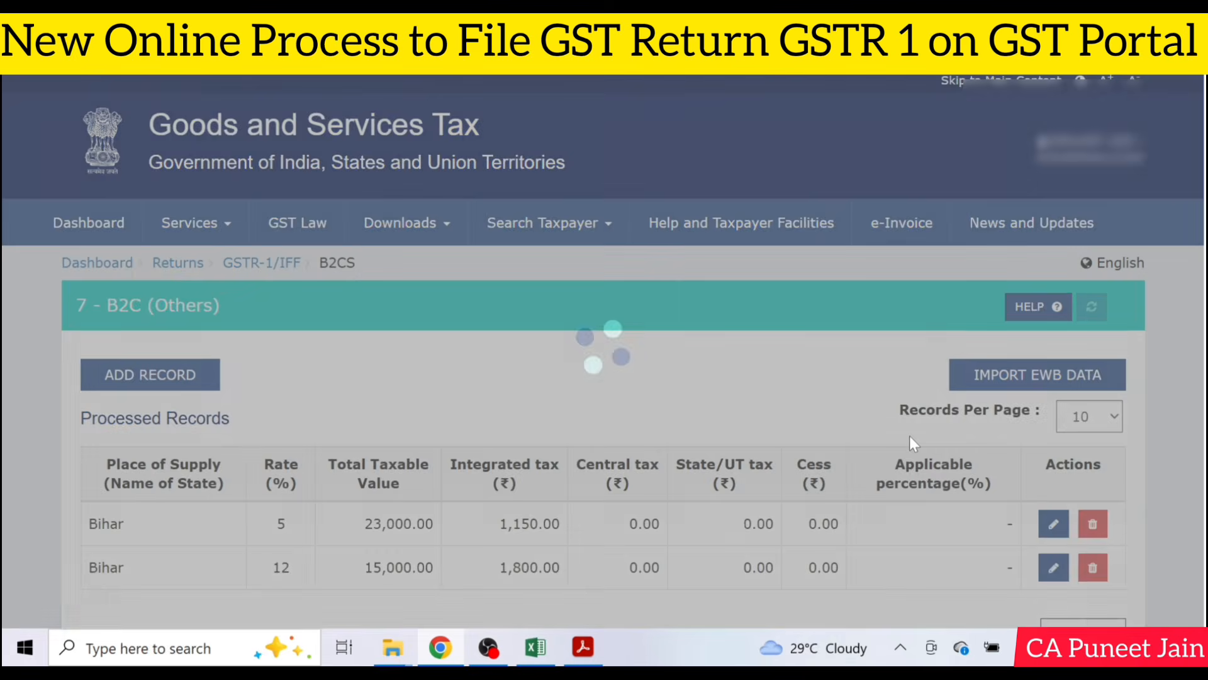
# Step: Open 8A, 8B, 8C, 8D - Nil Rated Supplies and examine its supply columns and the intra-state supplies to registered persons row
pyautogui.scroll(-2, 909, 435)
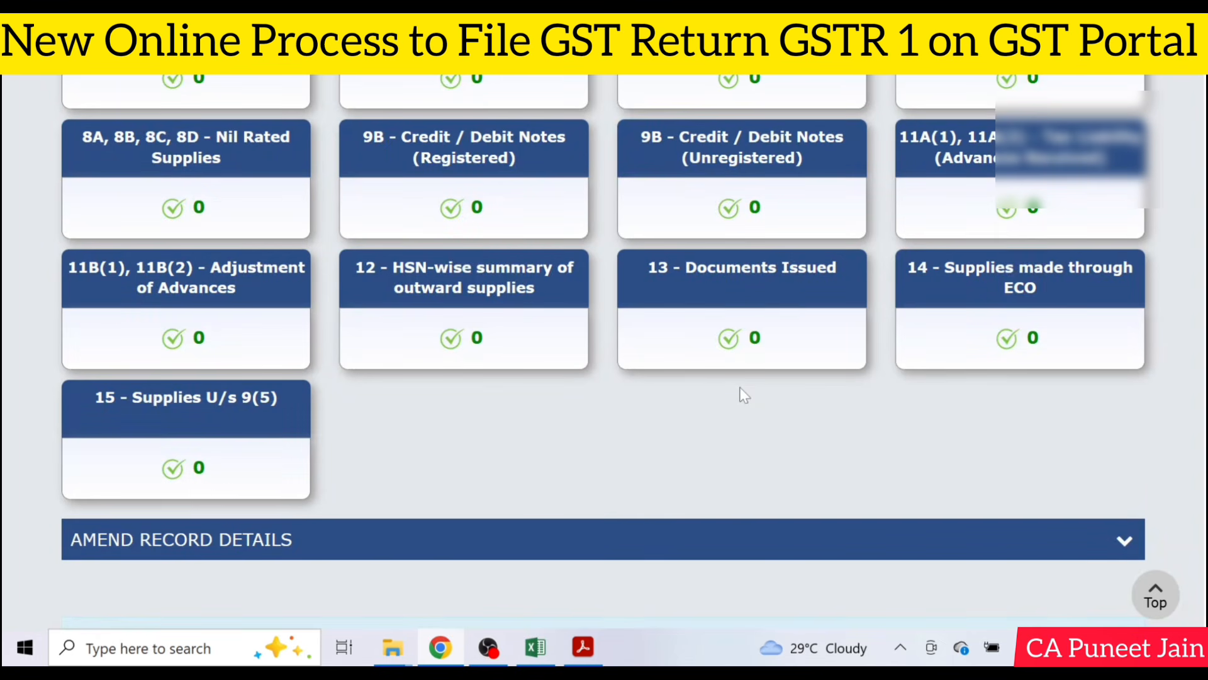
pyautogui.click(200, 170)
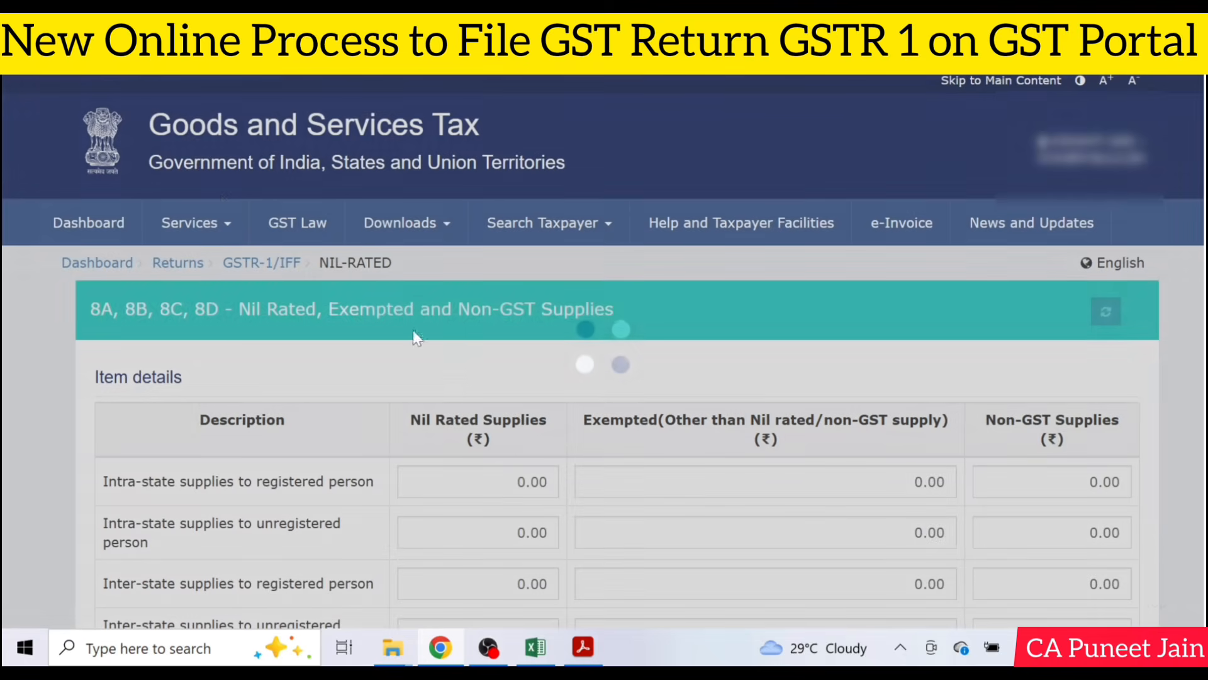
pyautogui.scroll(-3, 522, 435)
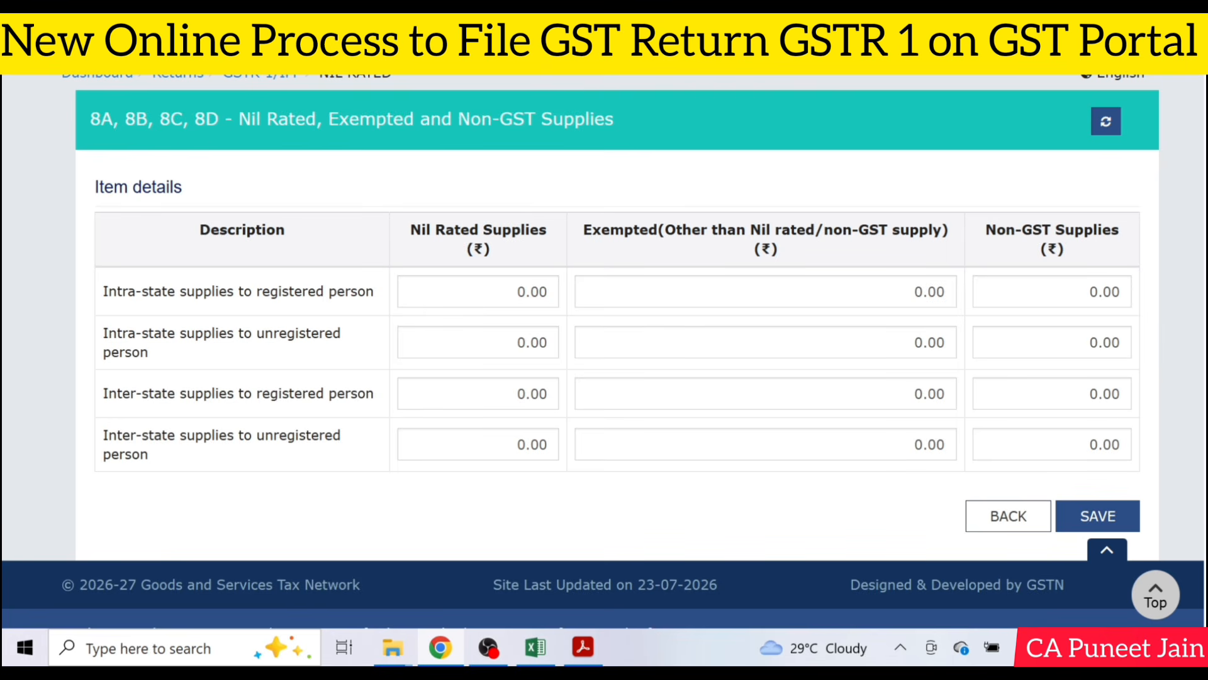
pyautogui.moveTo(411, 230); pyautogui.dragTo(648, 248)
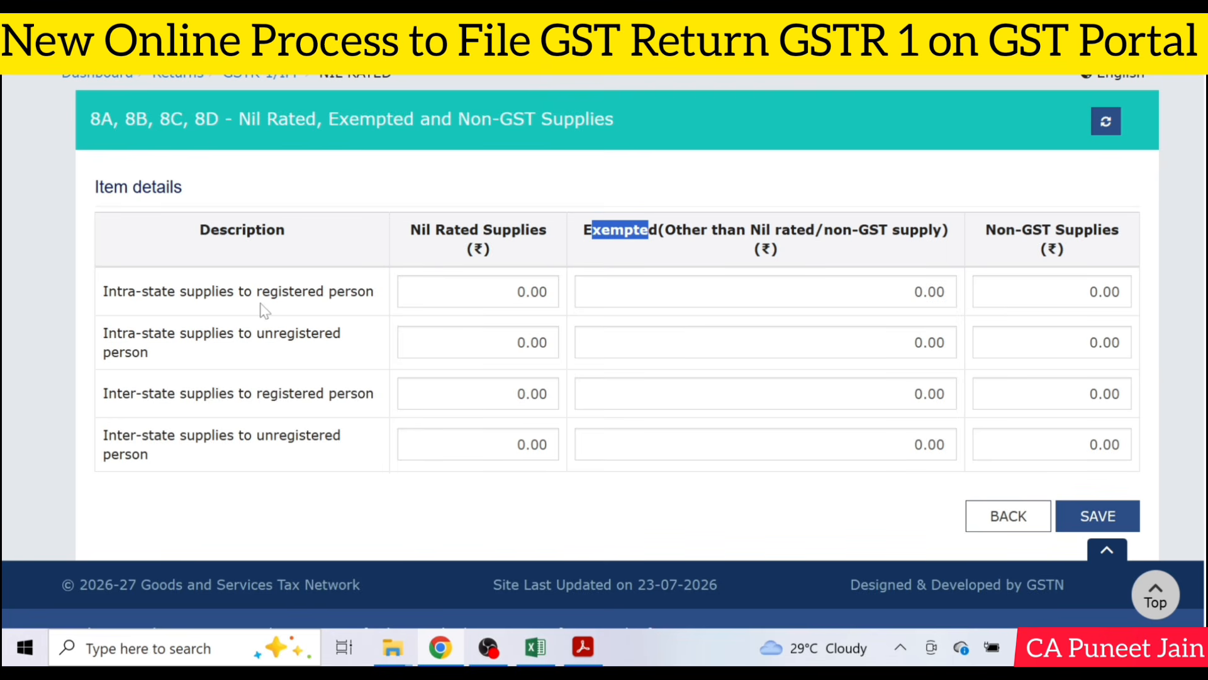
pyautogui.moveTo(103, 293); pyautogui.dragTo(154, 293)
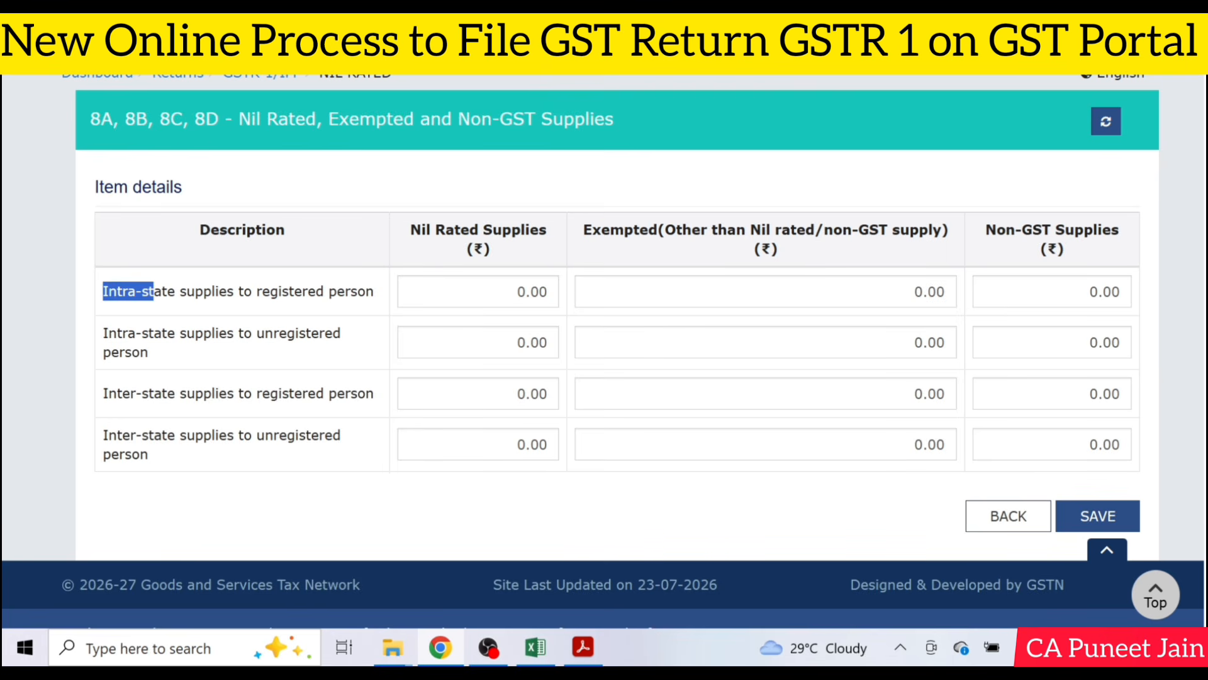
pyautogui.click(154, 293)
pyautogui.moveTo(252, 293); pyautogui.dragTo(386, 300)
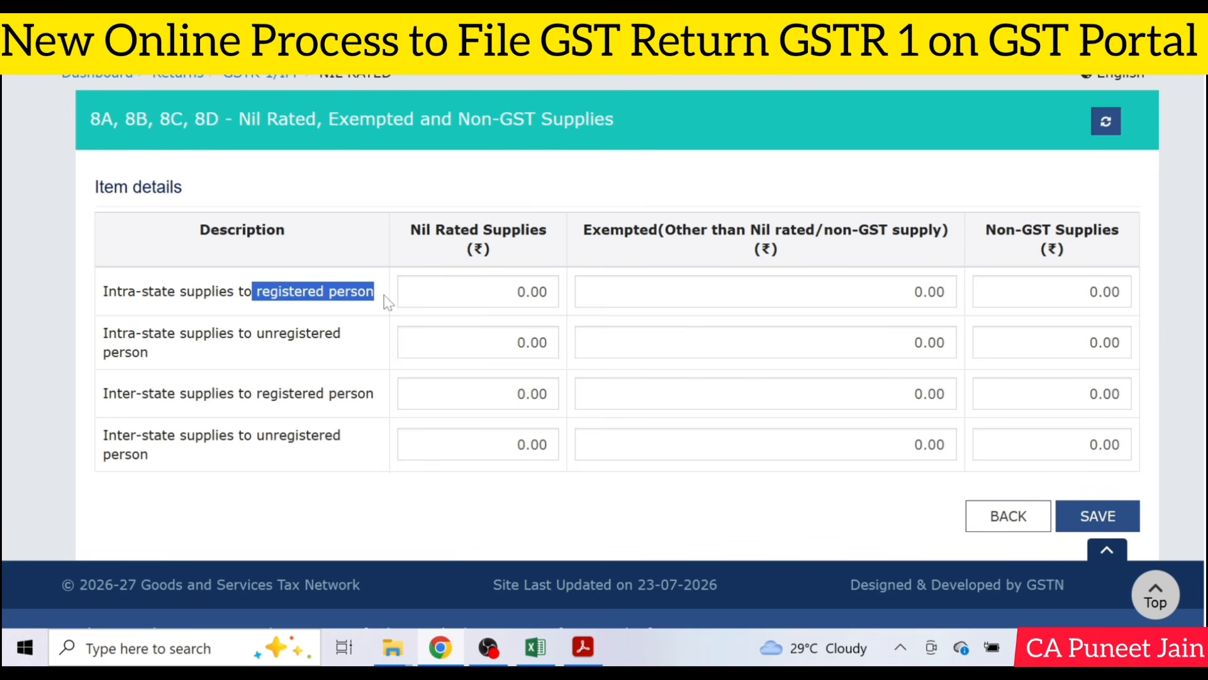
pyautogui.moveTo(103, 293); pyautogui.dragTo(203, 293)
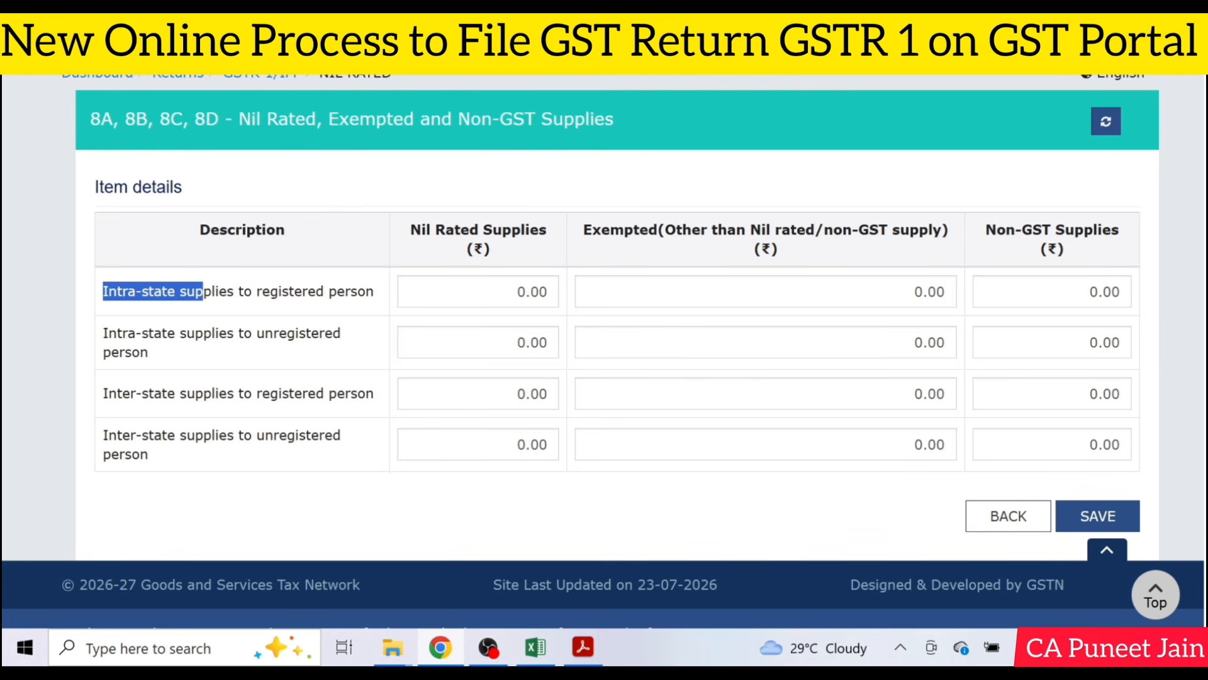